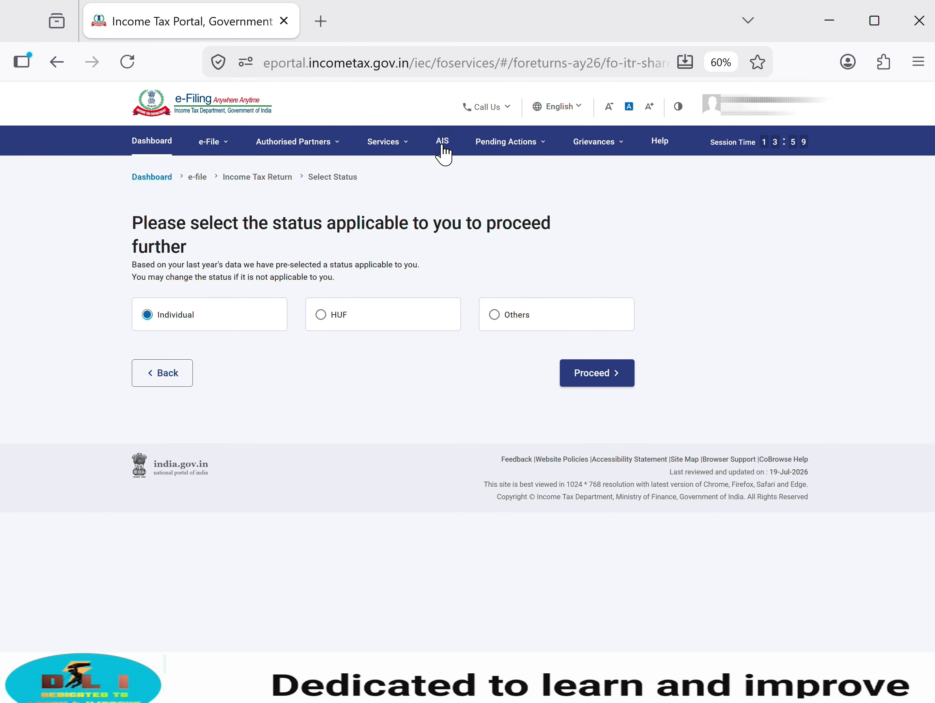
- Proceed with the Individual status to ITR 2 and dismiss the new tax regime notice
mouse_move(218, 147)
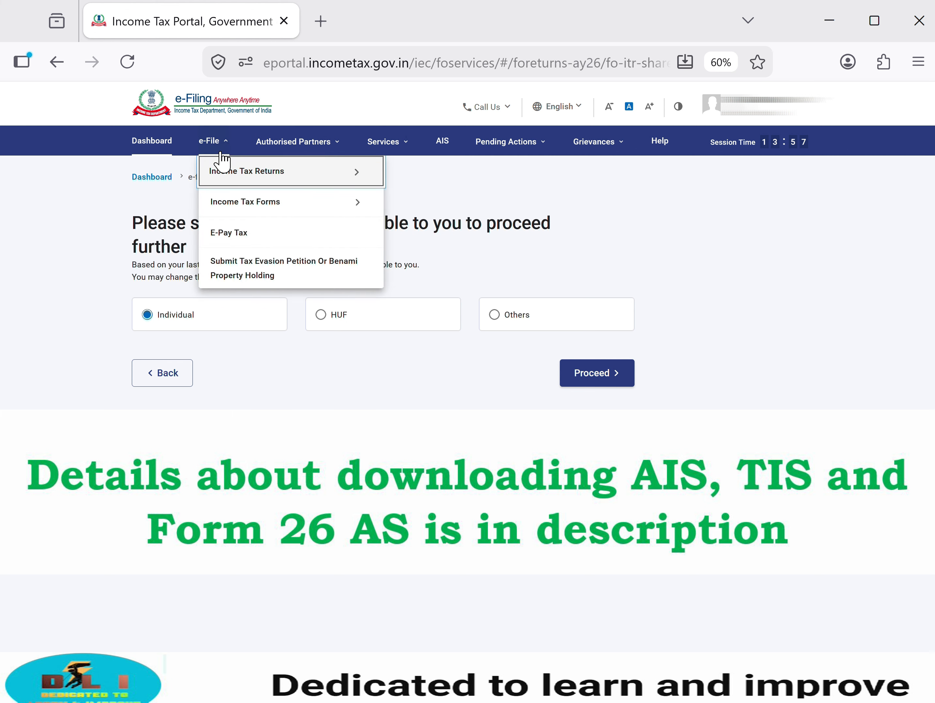
mouse_move(236, 175)
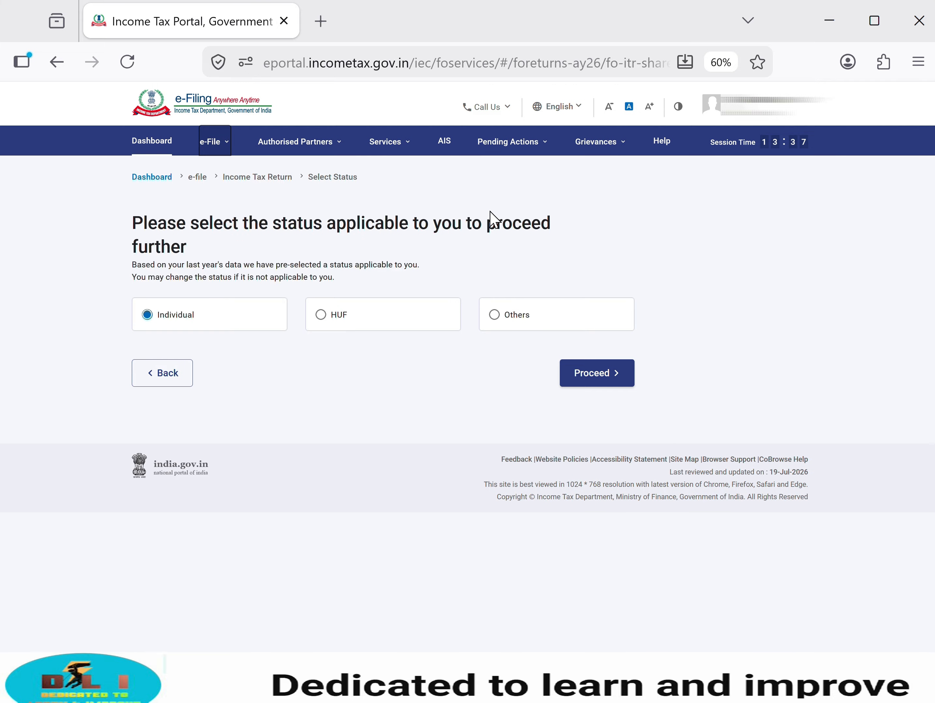
left_click(580, 383)
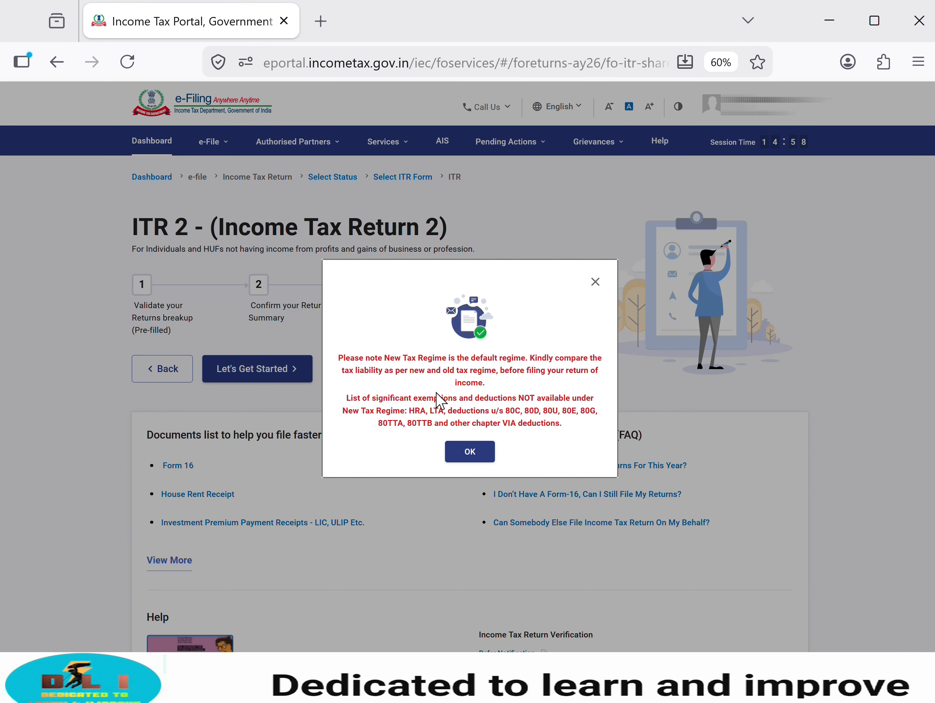
left_click(469, 451)
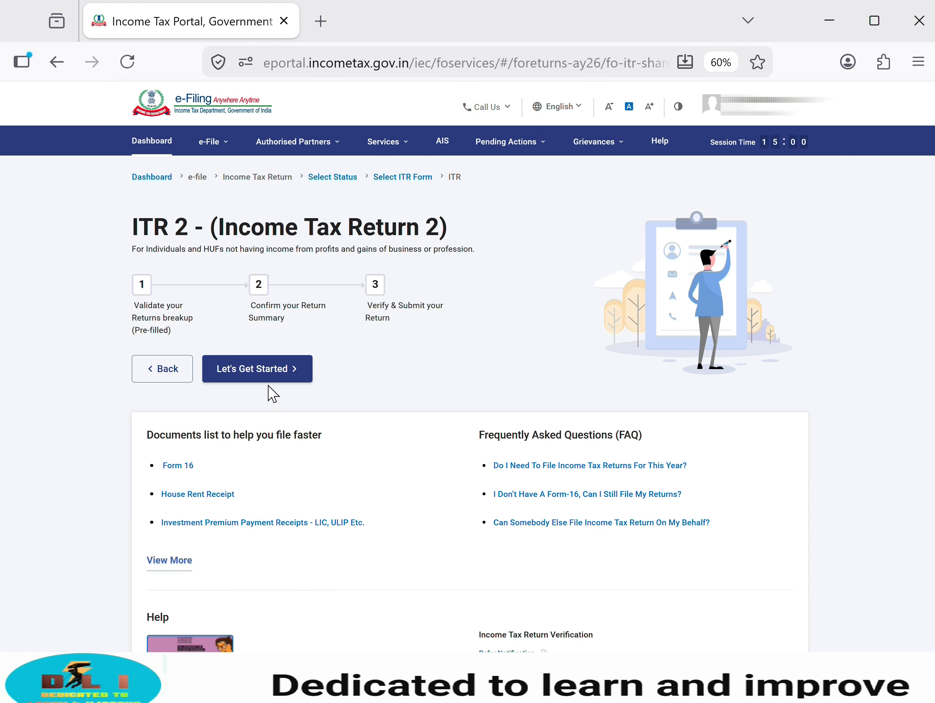
- Start the ITR 2 return, giving taxable income above the basic exemption limit as the filing reason
left_click(265, 375)
left_click(161, 276)
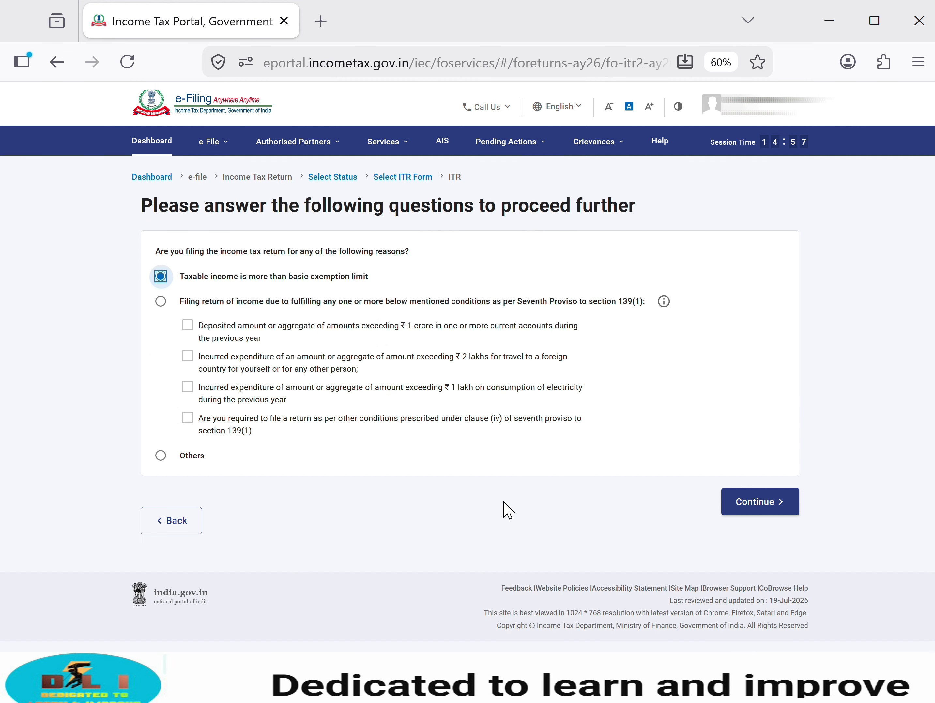
left_click(747, 508)
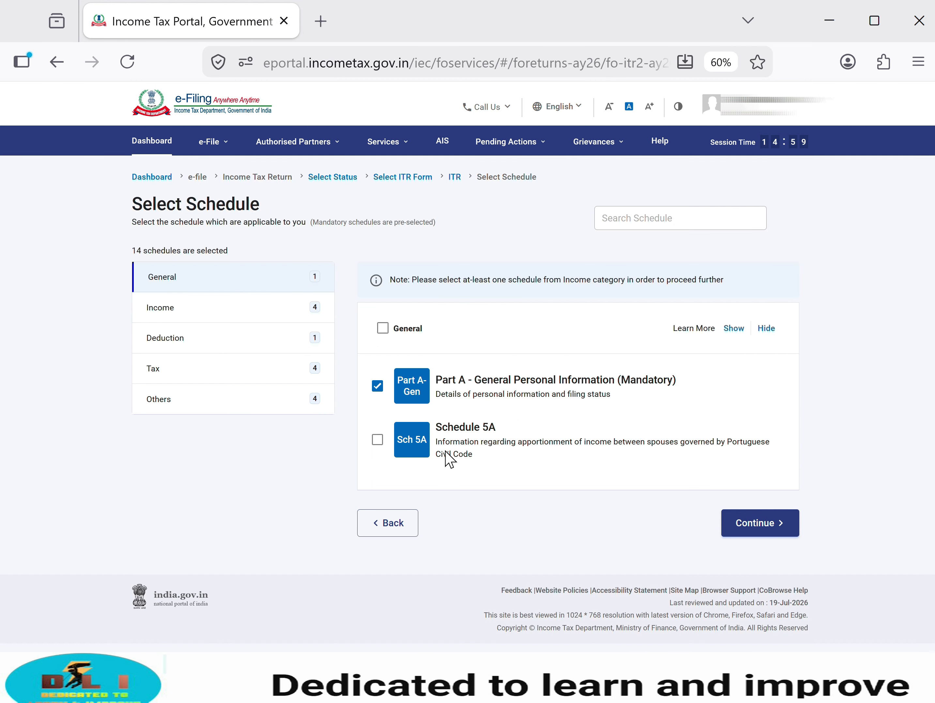
- Add Schedule Capital Gains and Schedule 112A to the selected schedules, exclude Tax deferred on ESOP, and continue
left_click(212, 313)
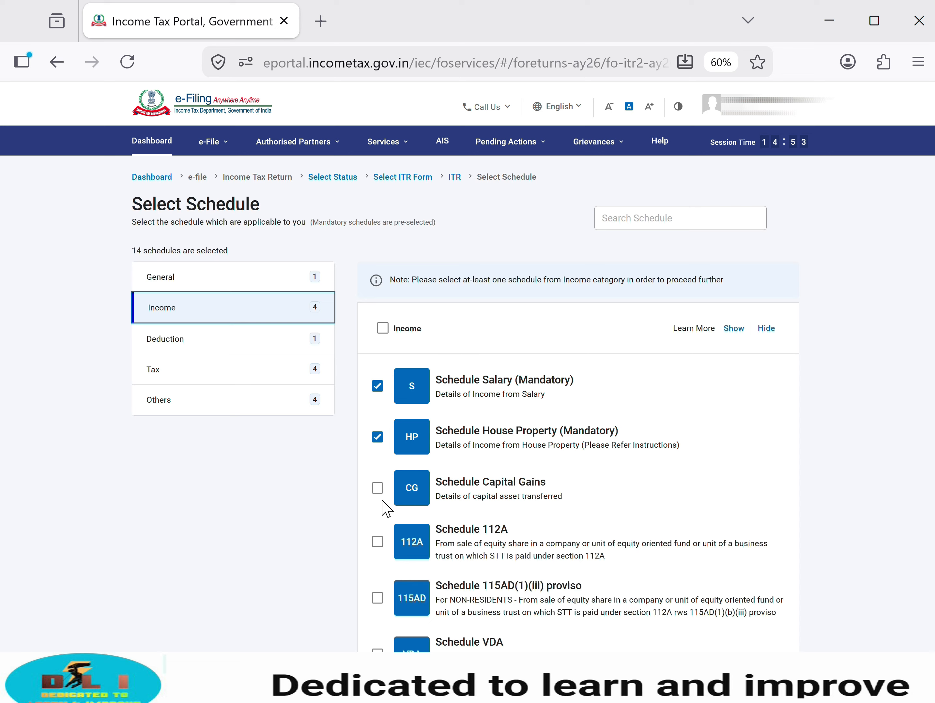
left_click(378, 542)
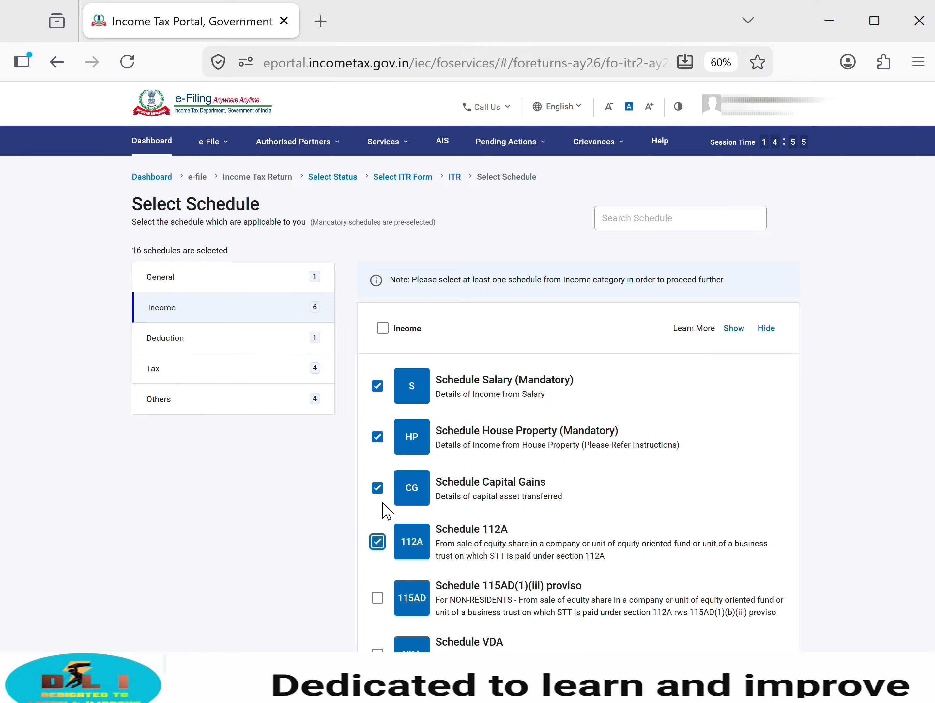
left_click(253, 377)
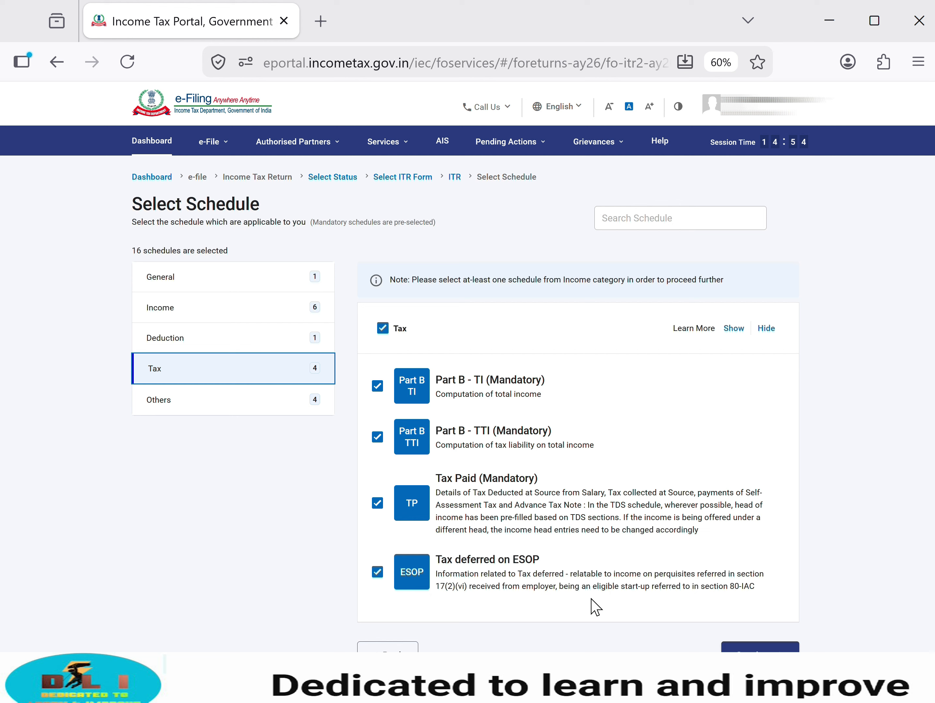
left_click(377, 573)
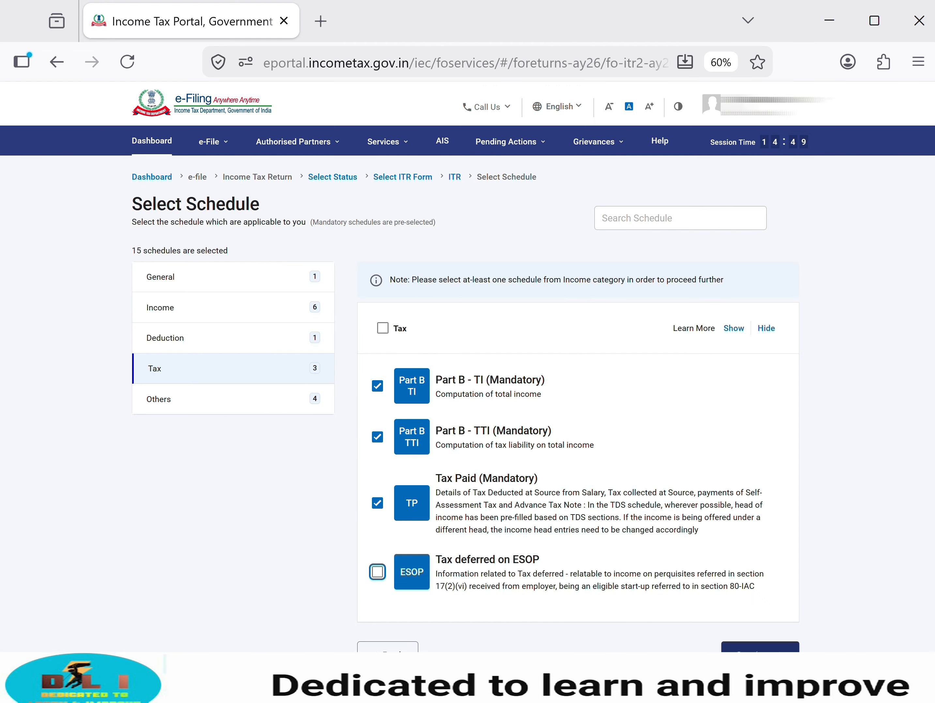
left_click(760, 647)
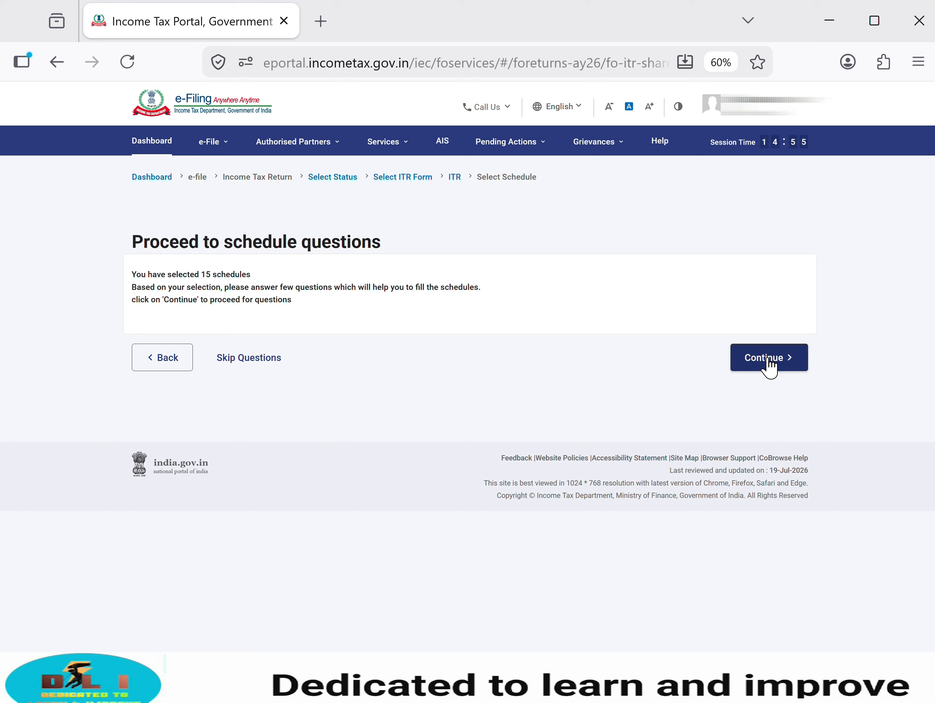
- Proceed to the schedule questions and answer No to opting out of the new tax regime
left_click(770, 362)
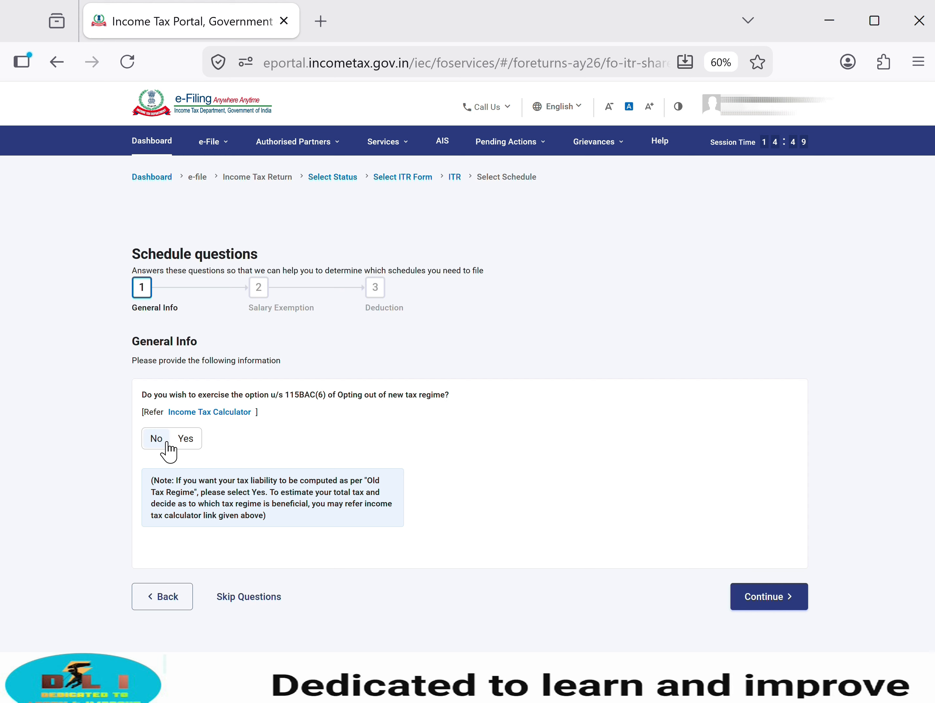
left_click(156, 441)
left_click(783, 599)
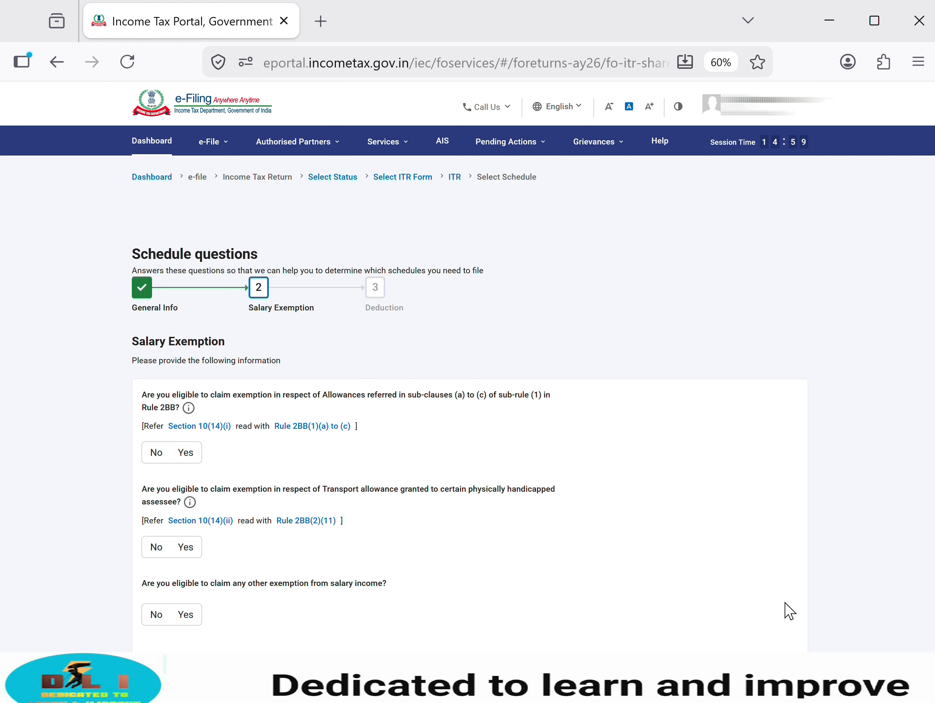
- Answer No to all three salary exemption questions and continue to the deduction questions
left_click(157, 453)
left_click(155, 547)
left_click(156, 615)
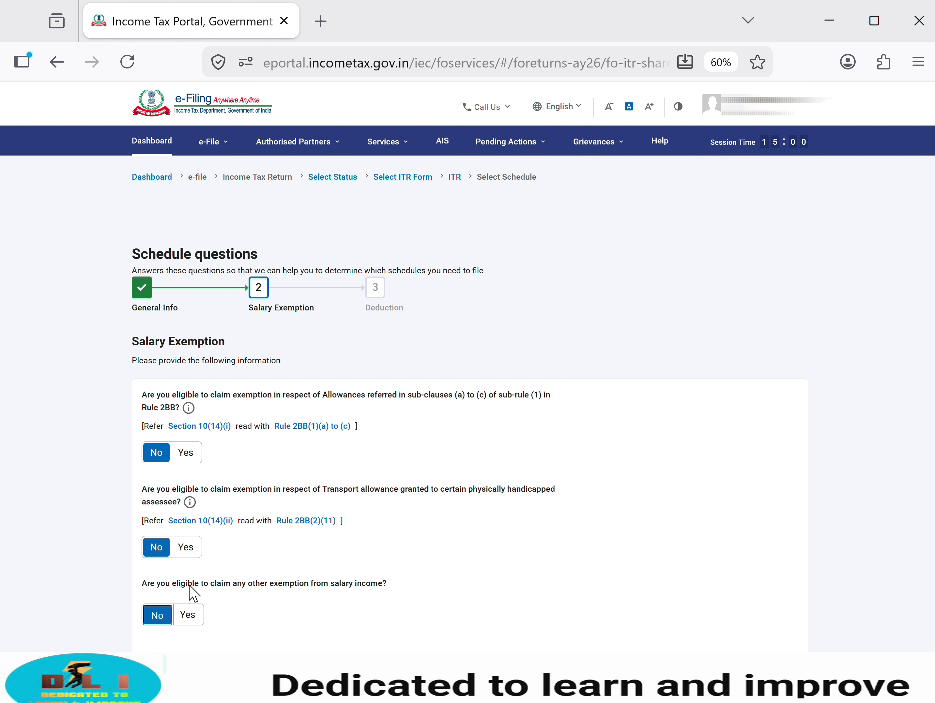
scroll(333, 536, "down", 3)
left_click(768, 562)
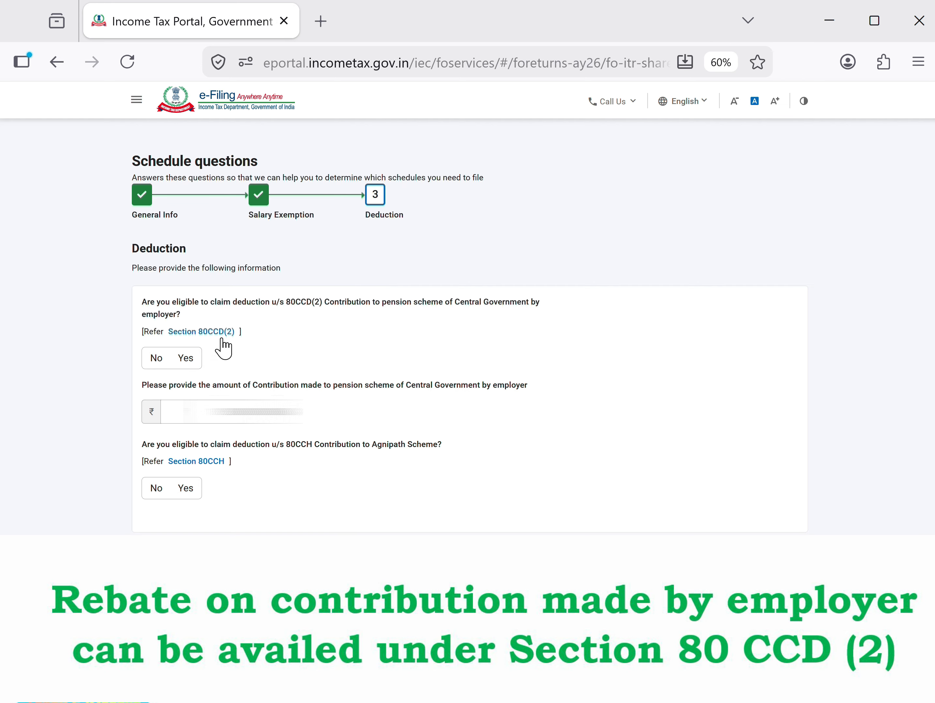
- Answer Yes to the 80CCD(2) deduction and No to 80CCH, then continue to the return summary, dismissing the pre-fill notice
left_click(186, 358)
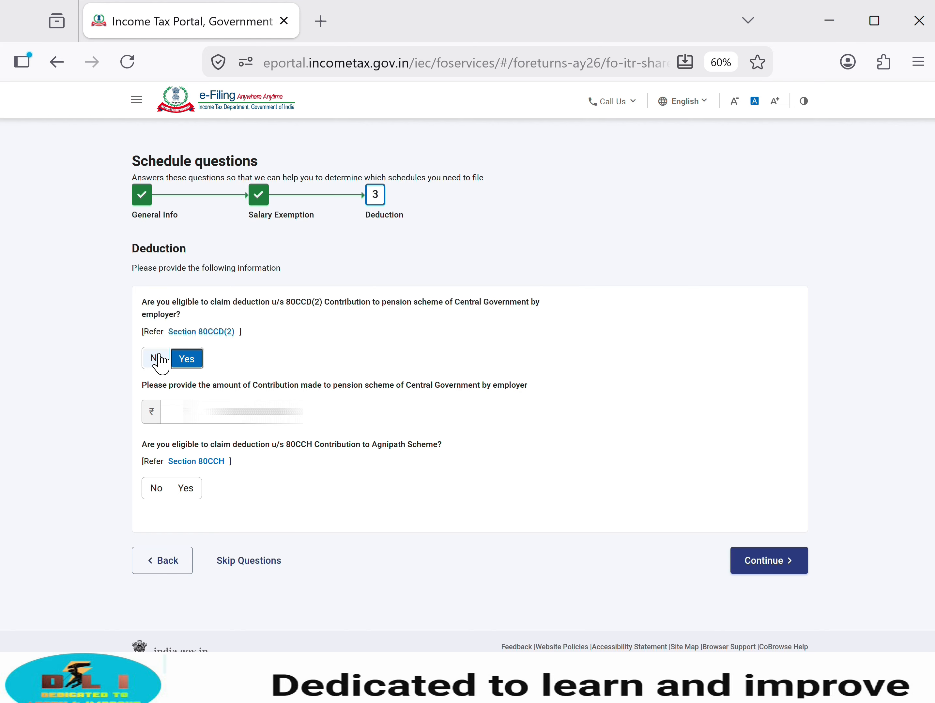
left_click(156, 489)
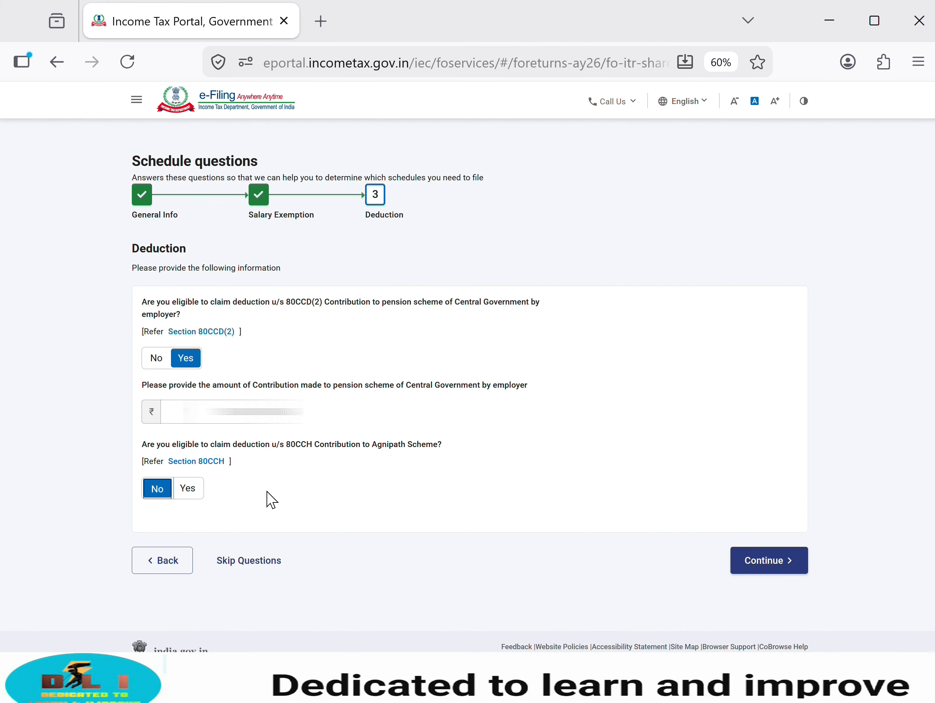
left_click(778, 560)
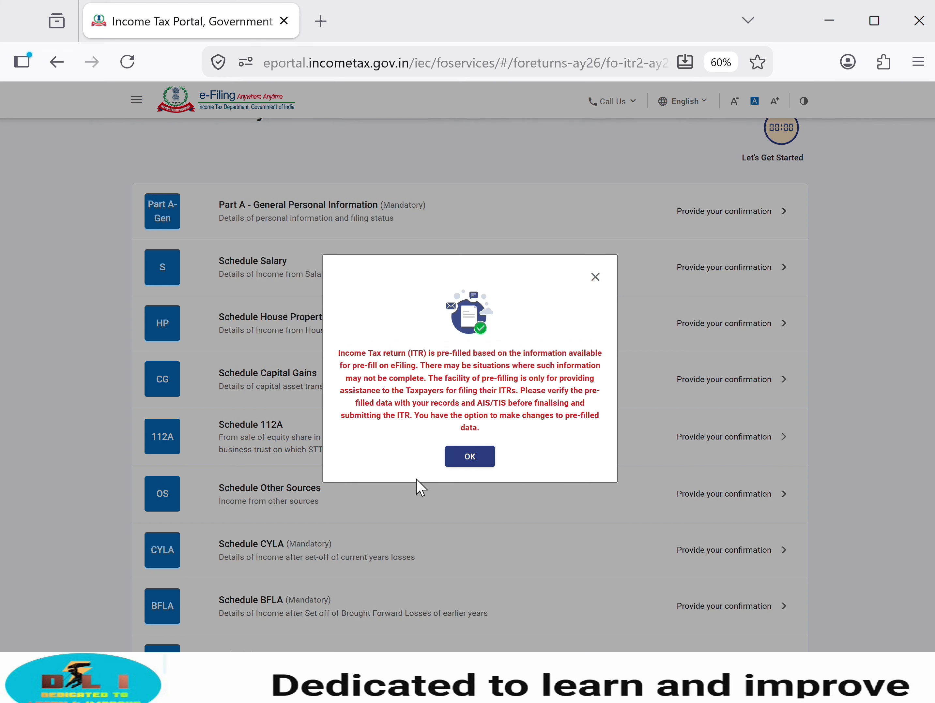
left_click(467, 455)
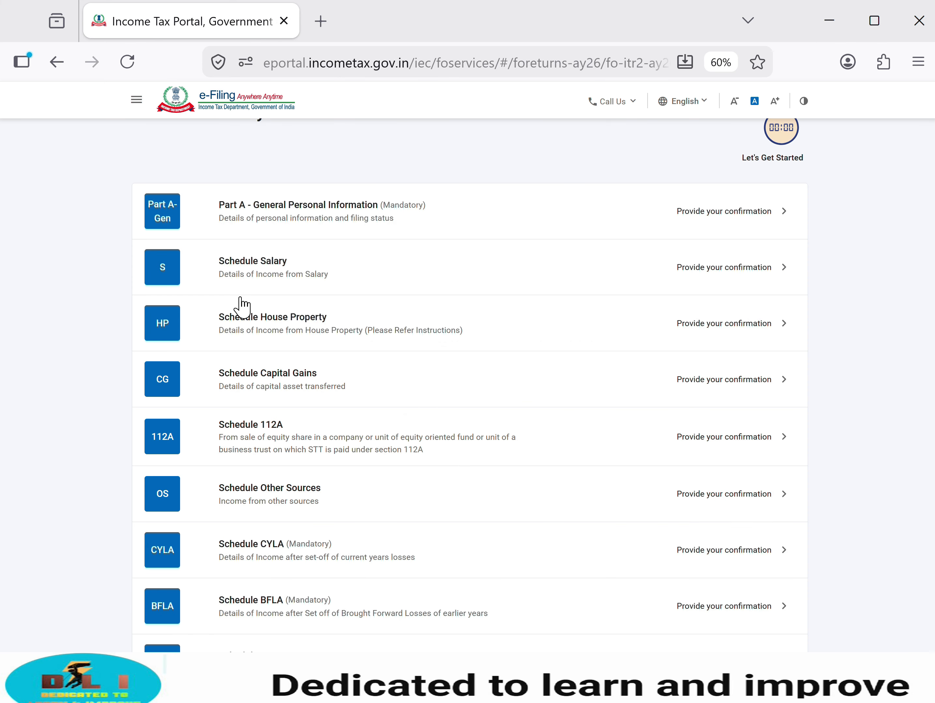
- Confirm Part A - General Personal Information, Schedule Salary and Schedule House Property, dismissing the notice in Schedule Capital Gains
left_click(288, 225)
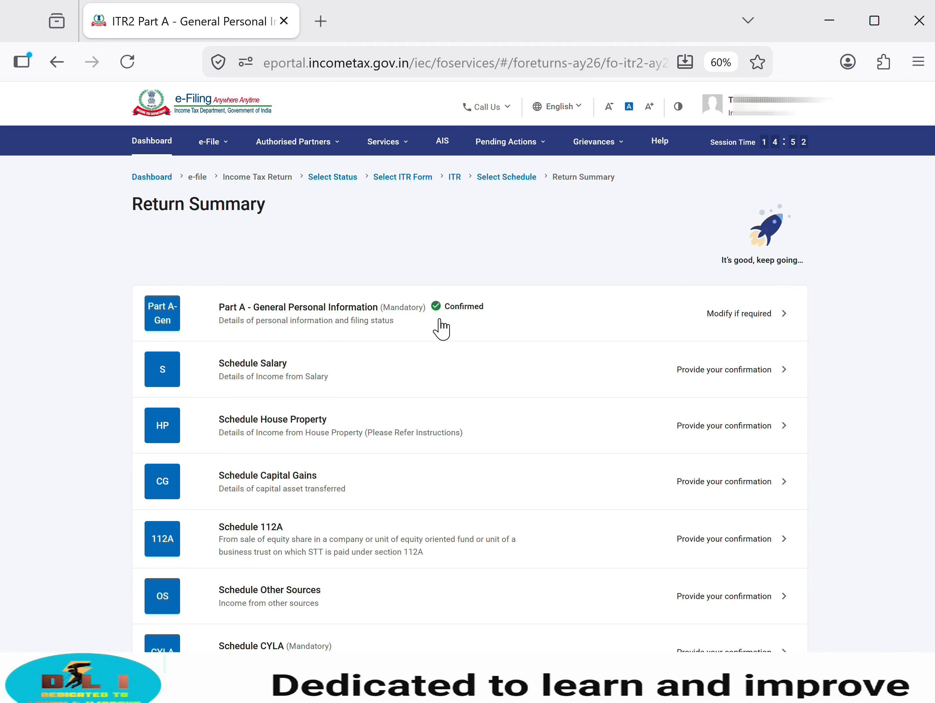
left_click(332, 368)
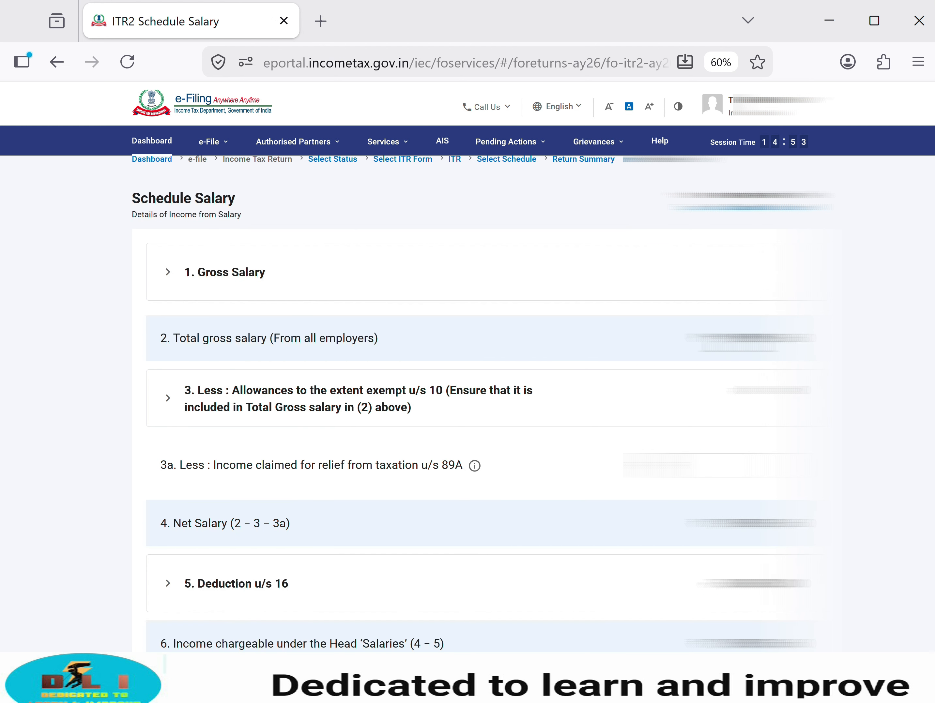
scroll(468, 398, "down", 1)
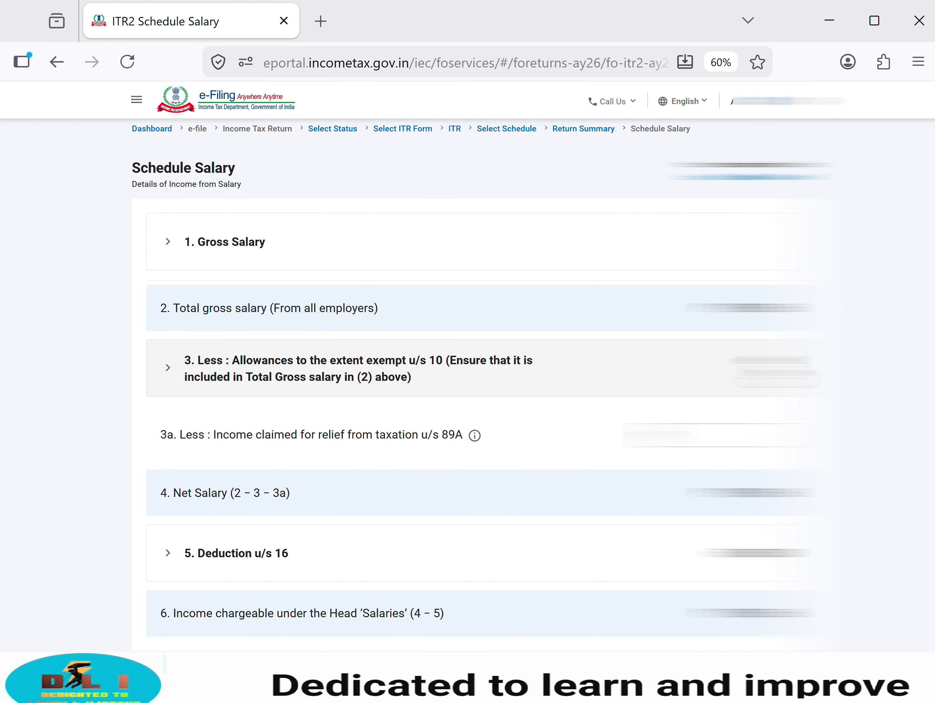
scroll(468, 366, "down", 4)
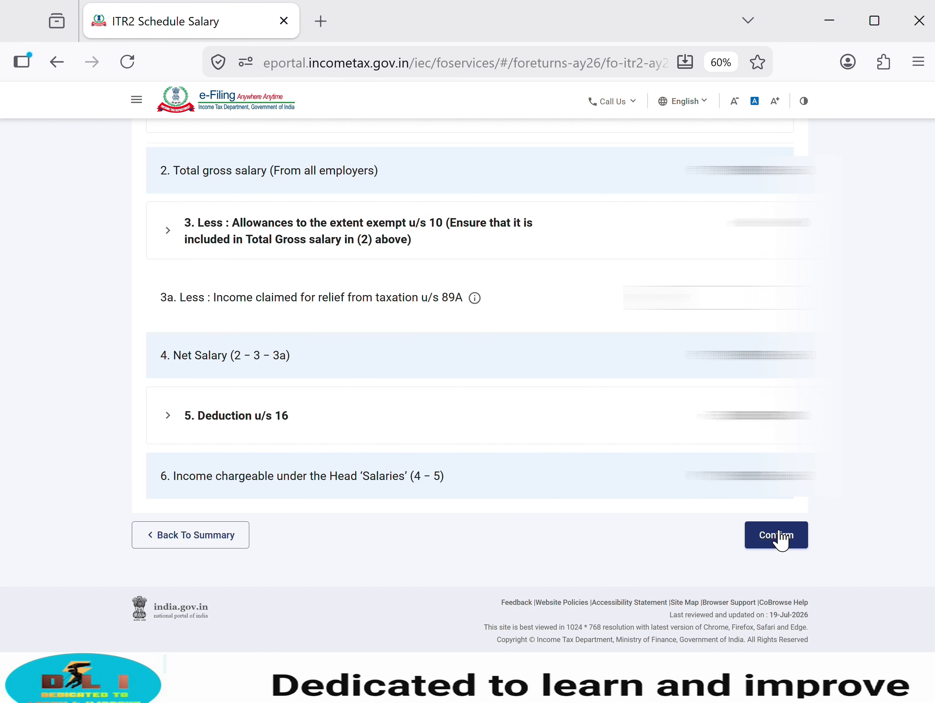
left_click(778, 536)
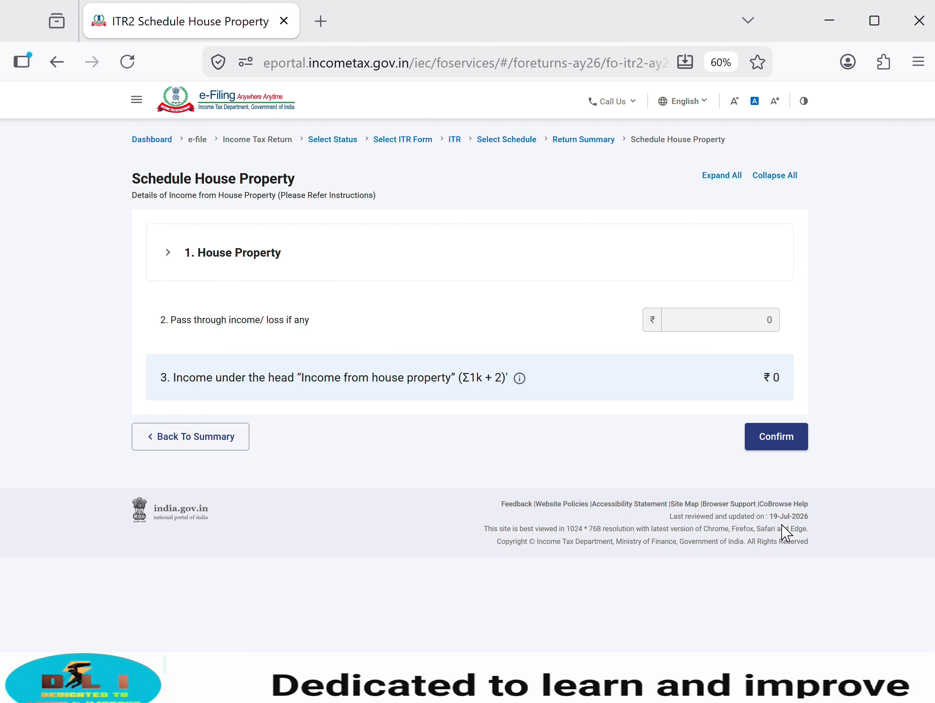
left_click(777, 437)
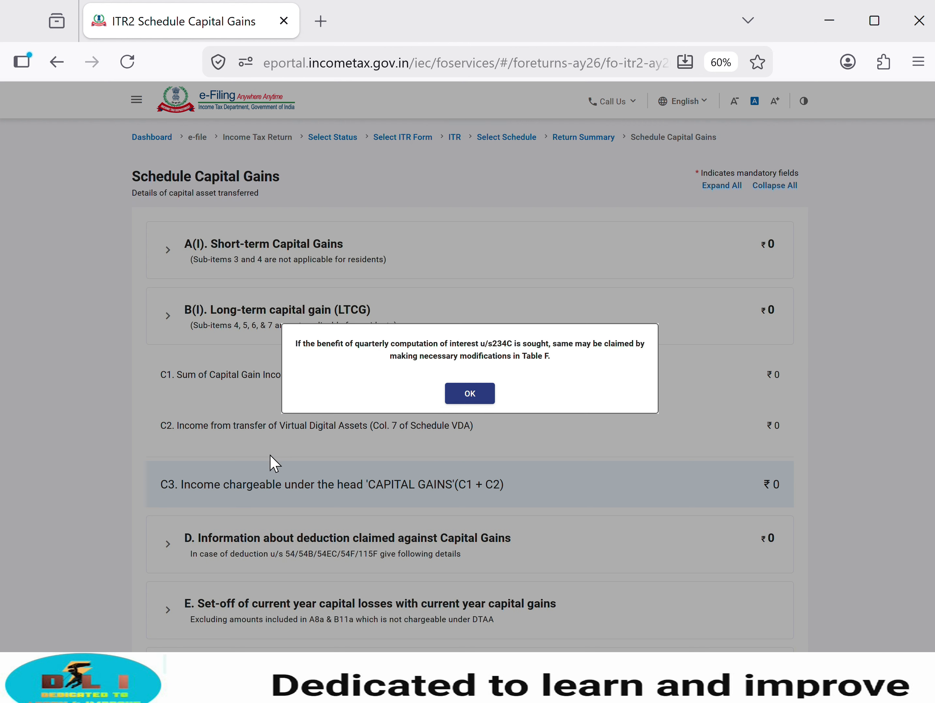
left_click(472, 394)
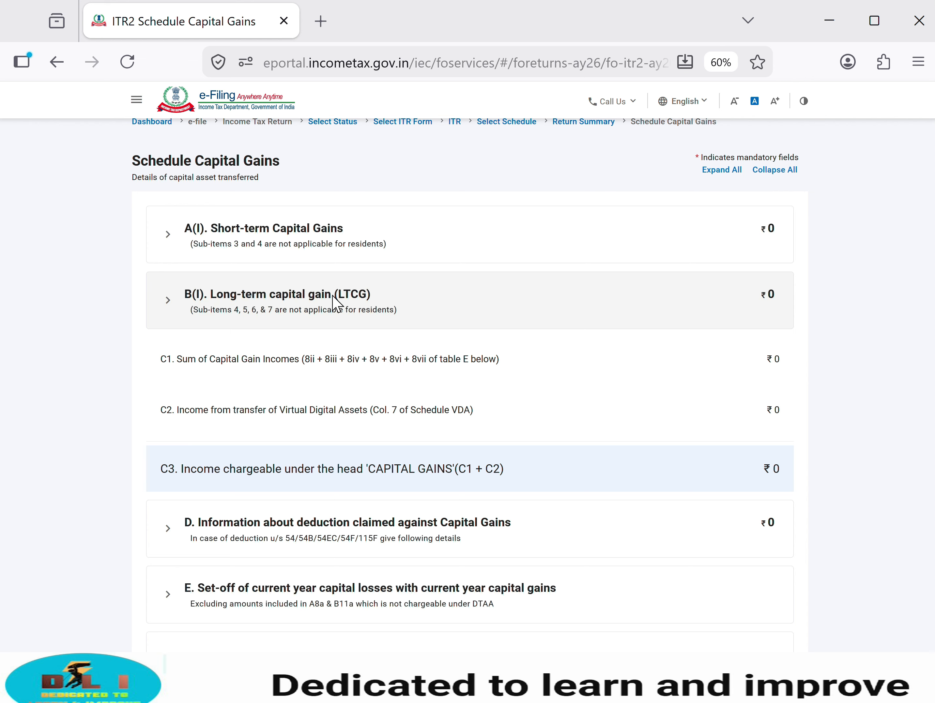
- Start a short-term capital gains entry for STT-paid equity shares or mutual funds with section 111A [for others]
left_click(265, 238)
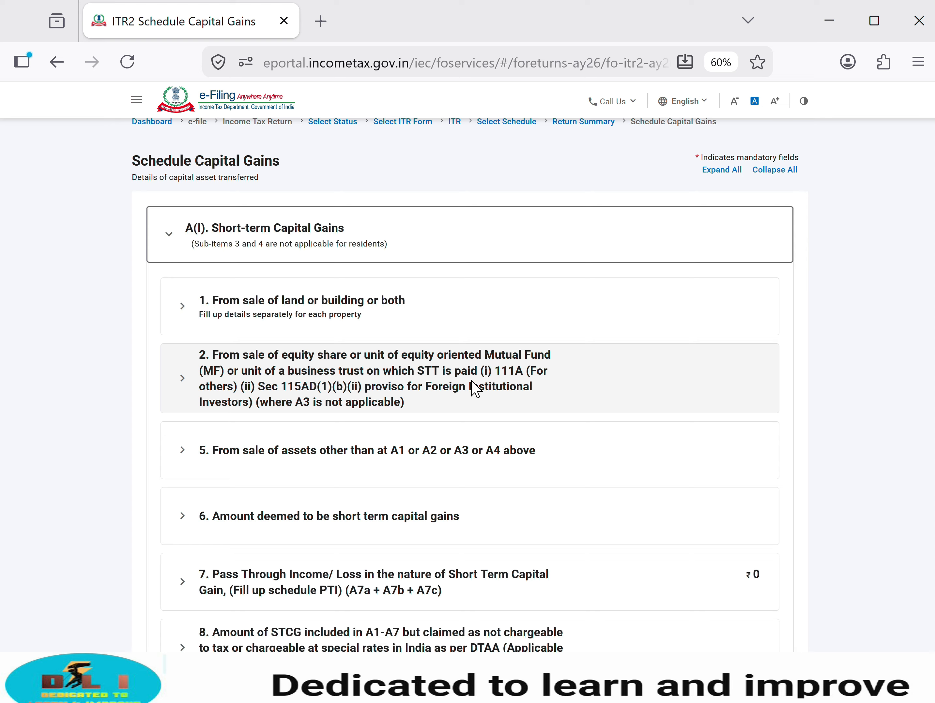
left_click(476, 389)
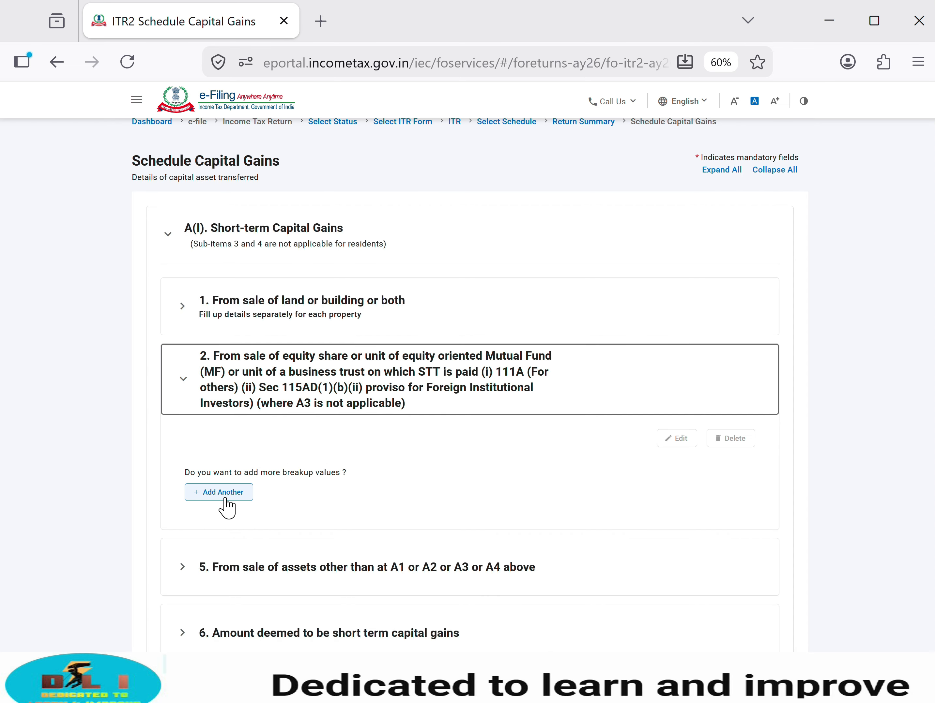
left_click(227, 494)
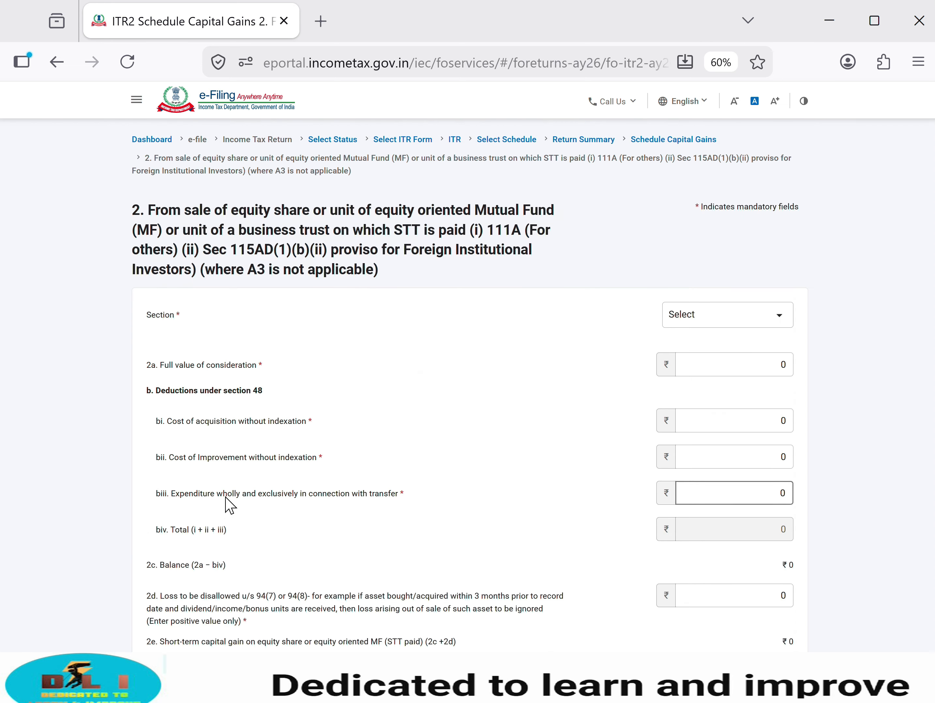
left_click(701, 304)
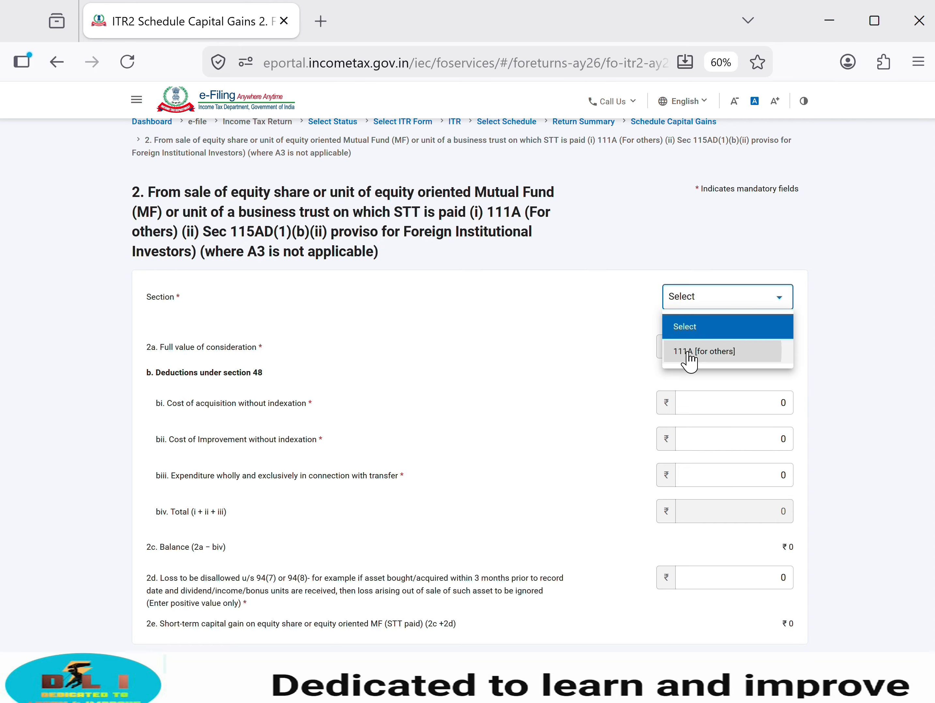
left_click(689, 353)
left_click(718, 347)
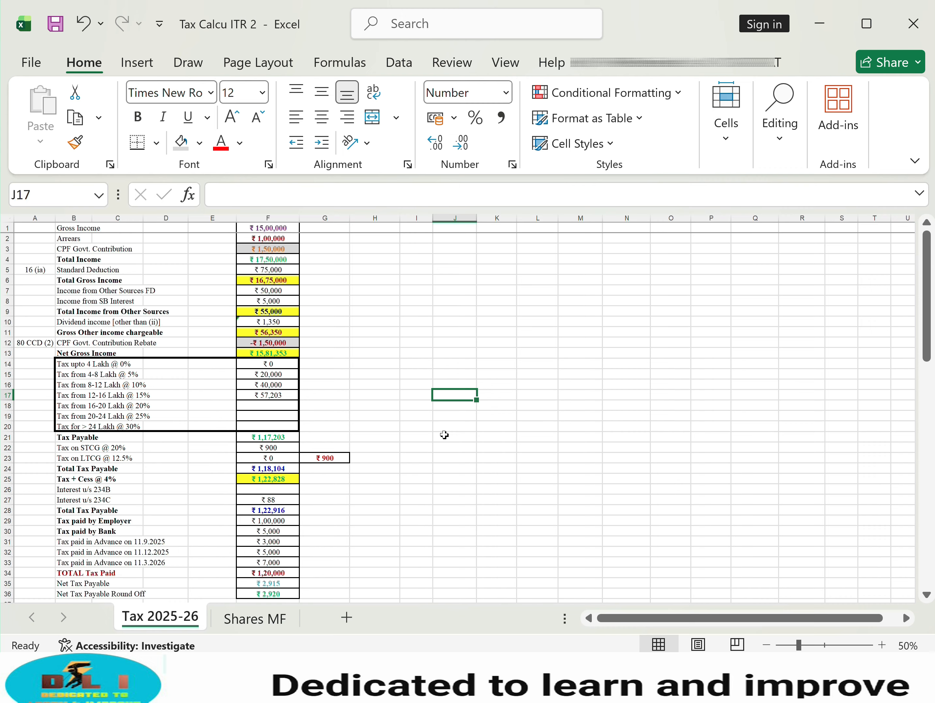
- In the Tax Calcu ITR 2 workbook in Excel, examine the quarterly STCG - 111A columns on the Shares MF sheet
key("ctrl+Page_Down")
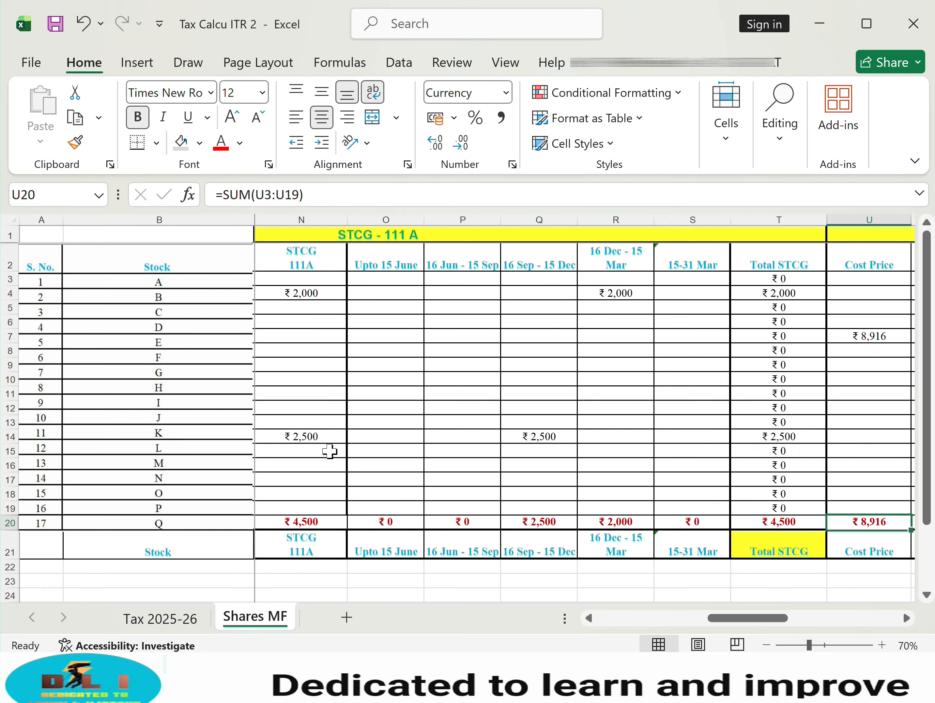
left_click_drag(395, 282, 409, 524)
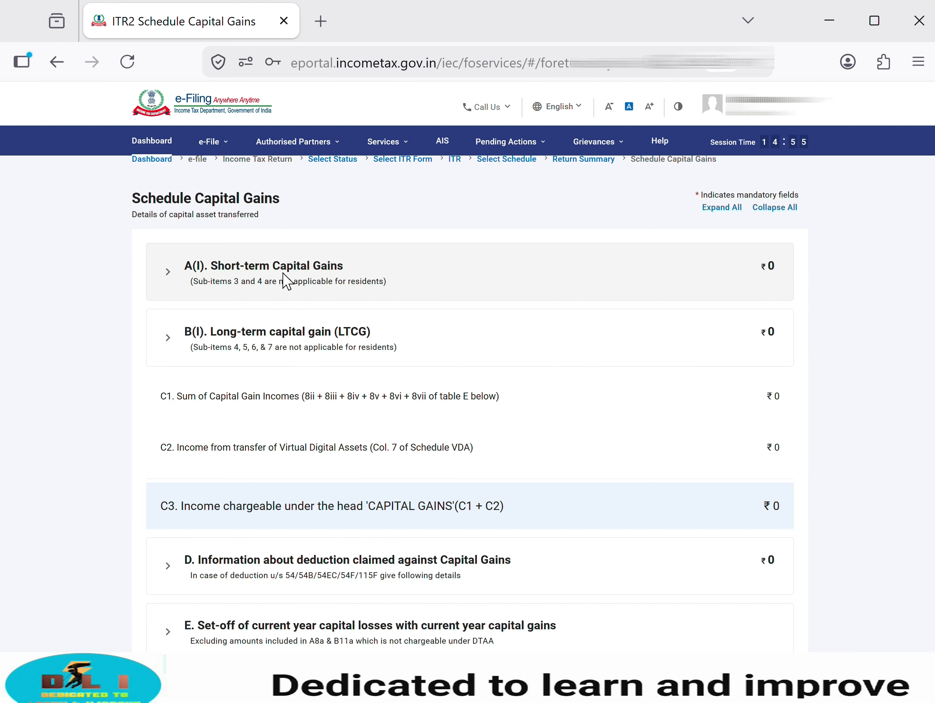
- Add another breakup entry under A(I) item 2, STT-paid equity shares or mutual funds, and choose section 111A [for others]
left_click(287, 281)
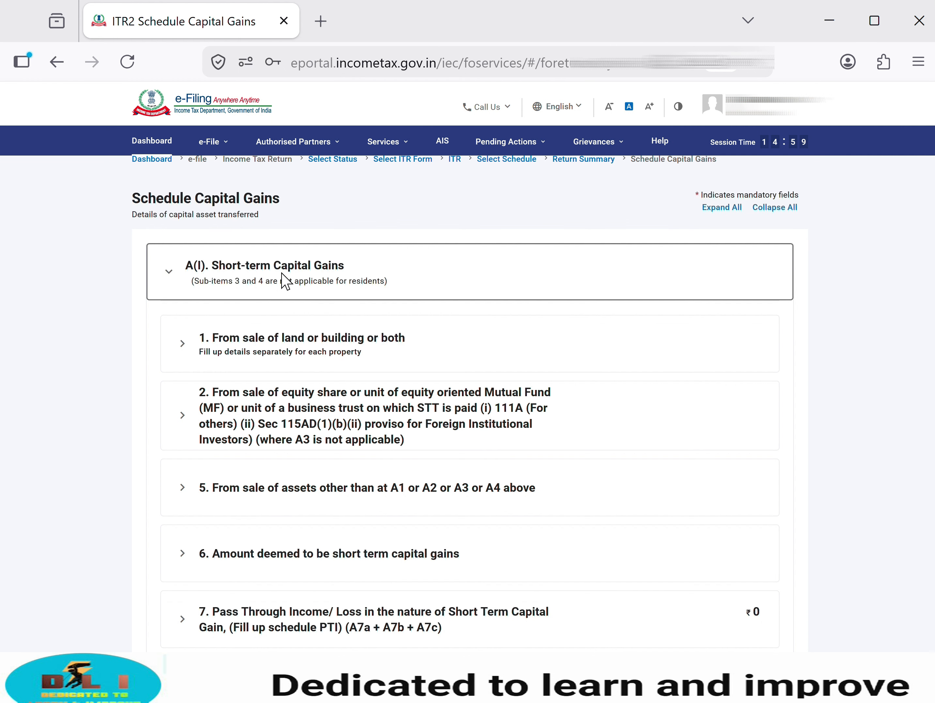
left_click(496, 419)
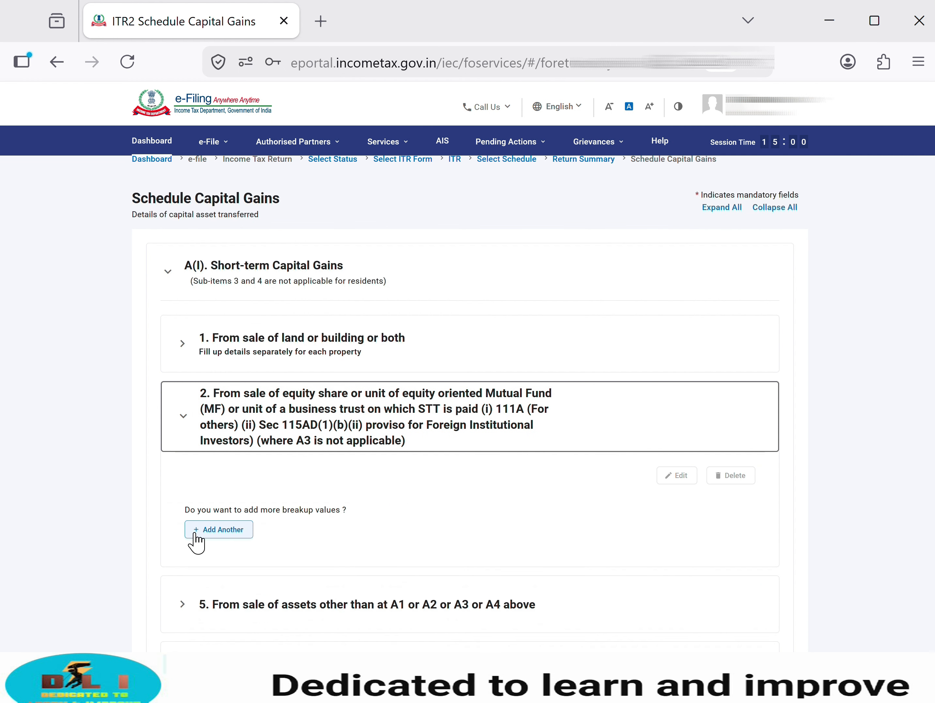
left_click(197, 532)
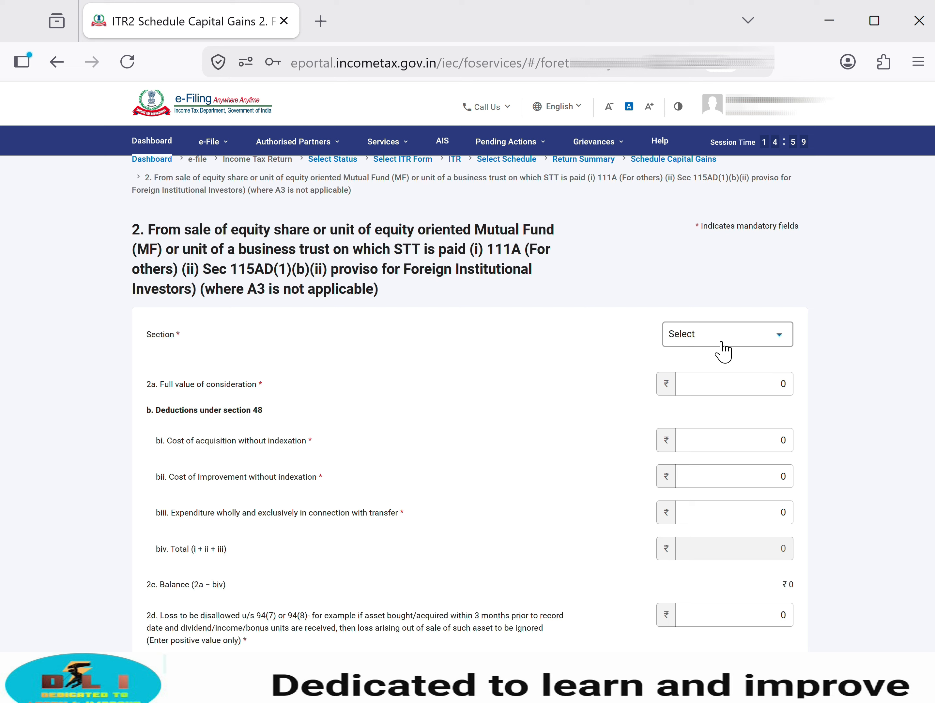
left_click(677, 337)
left_click(710, 389)
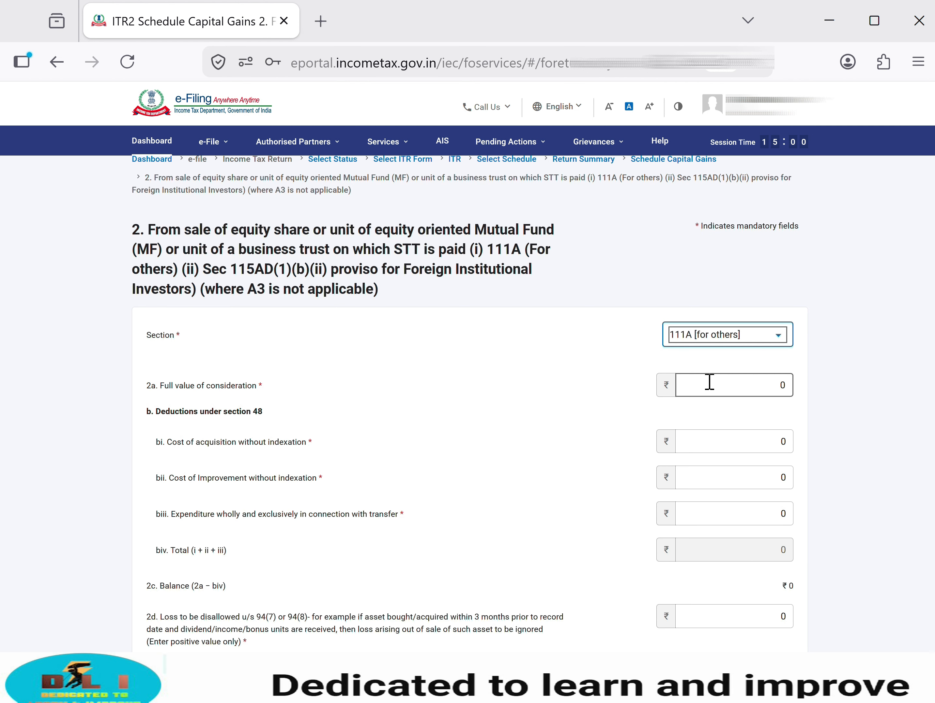
- Look up the total STCG - 111A sale price on Excel's Shares MF sheet and enter 29500 as the full value of consideration
left_click(707, 381)
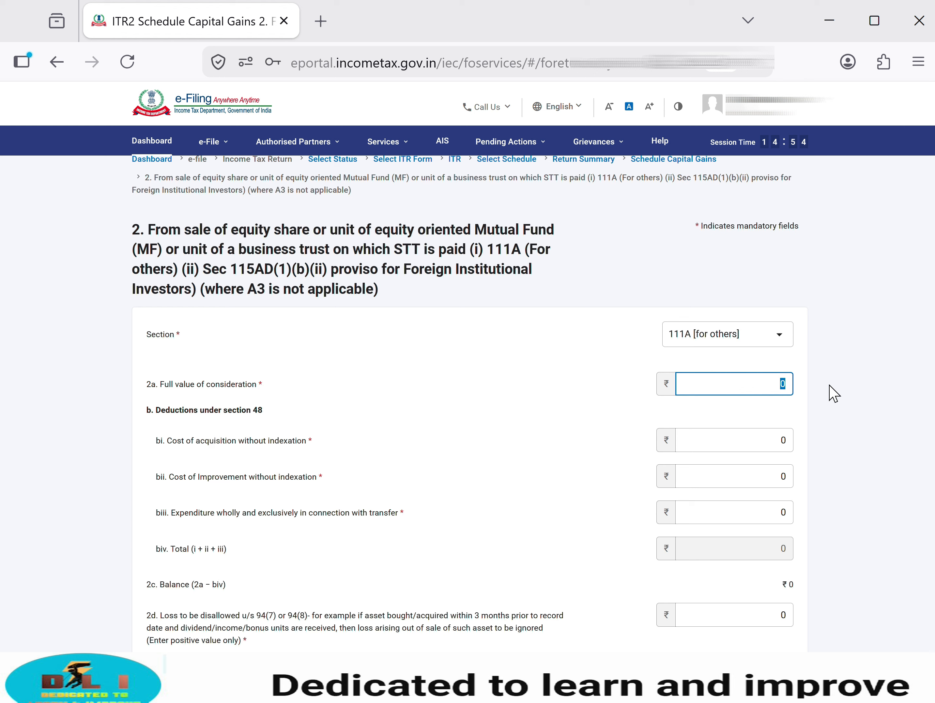
key("alt+Tab")
left_click(338, 581)
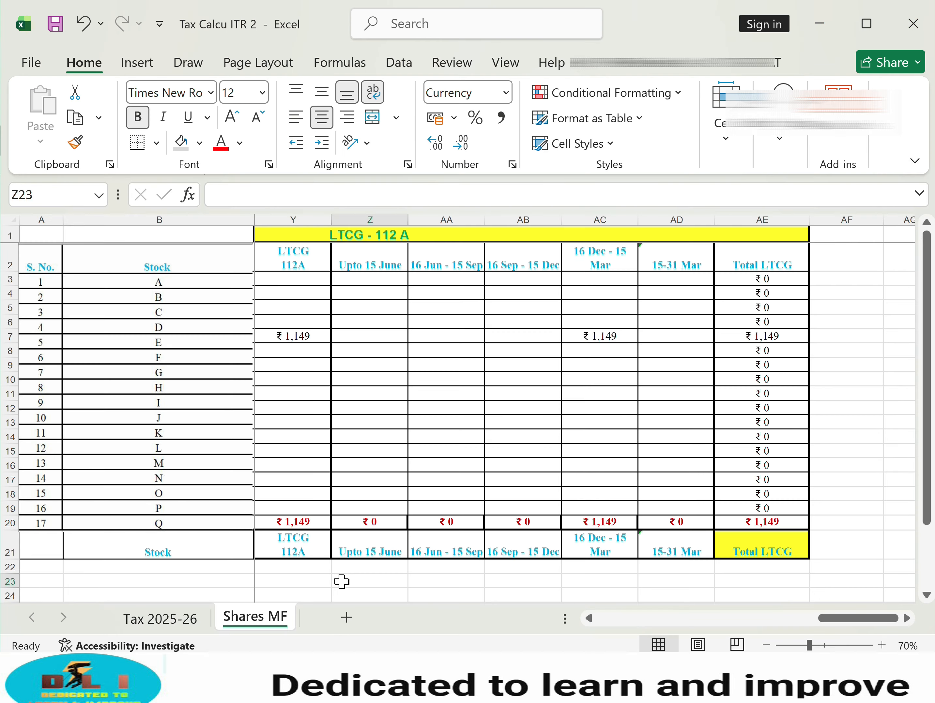
key("Left")
key("Left")
key("Left")
key("Left")
key("Left")
key("Left")
key("Left")
key("Left")
key("Left")
key("Left")
key("Left")
key("Left")
key("Left")
key("Left")
key("Left")
key("Left")
key("Left")
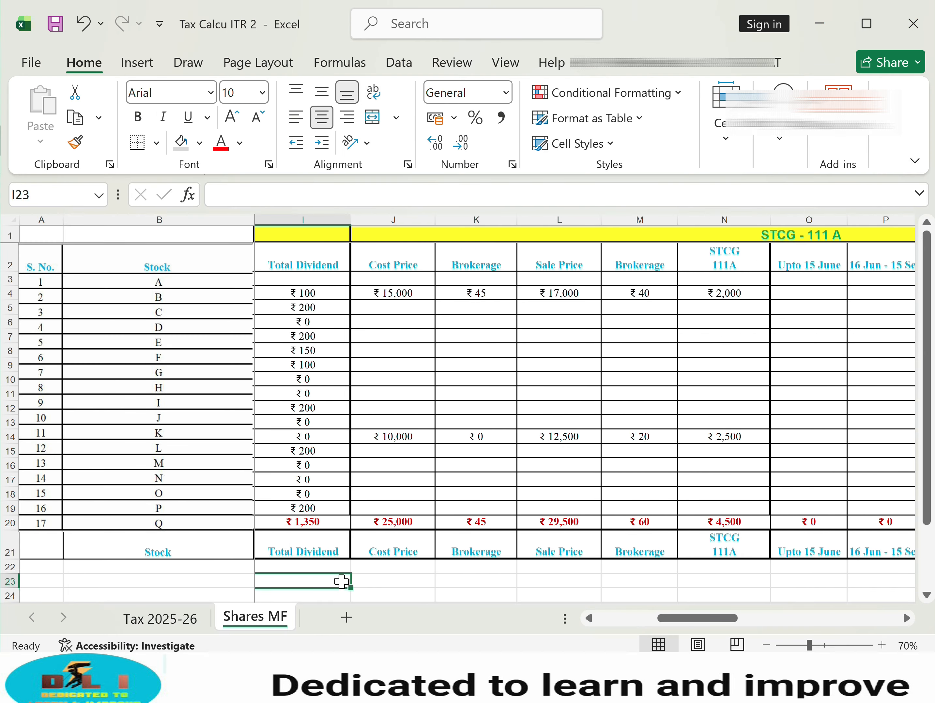
left_click(549, 525)
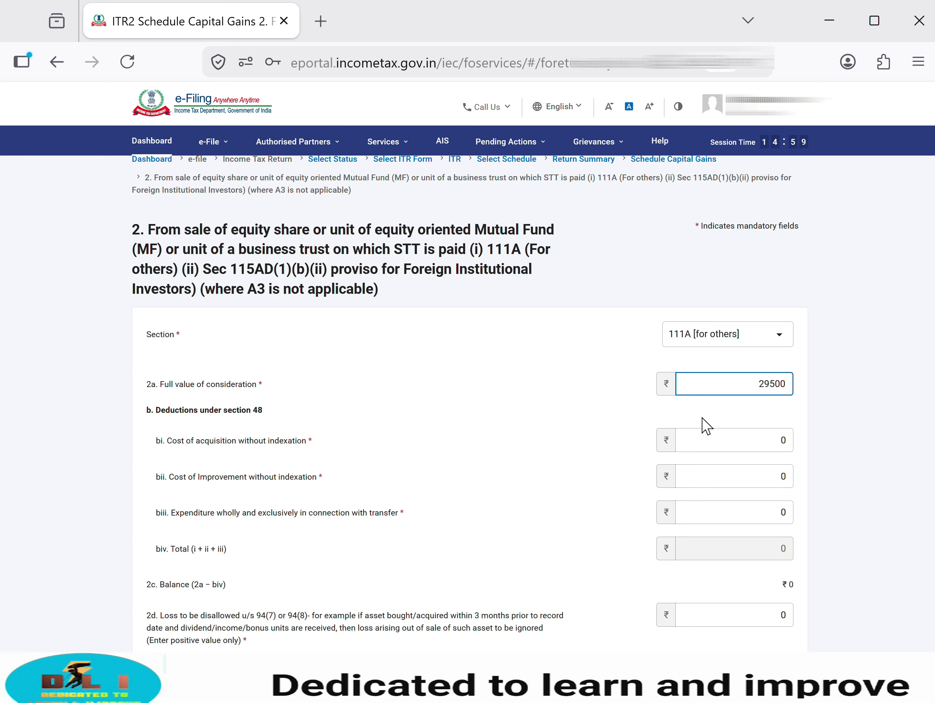
- Check the total STCG cost price in Excel and set the cost of acquisition without indexation to 25000
left_click(734, 439)
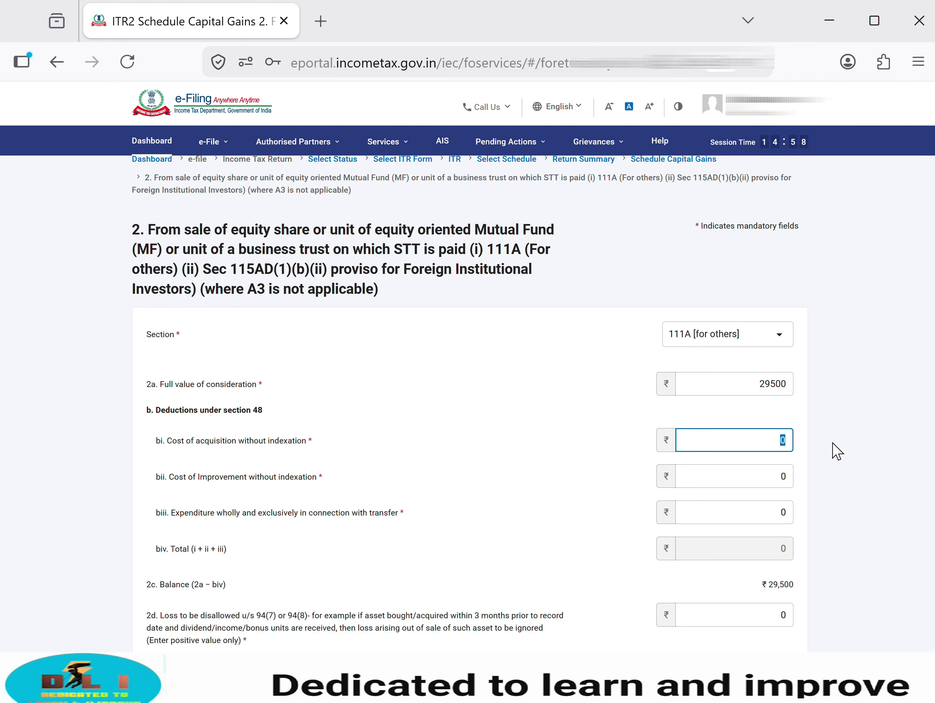
key("alt+Tab")
key("alt+Tab")
type("25000")
left_click(523, 438)
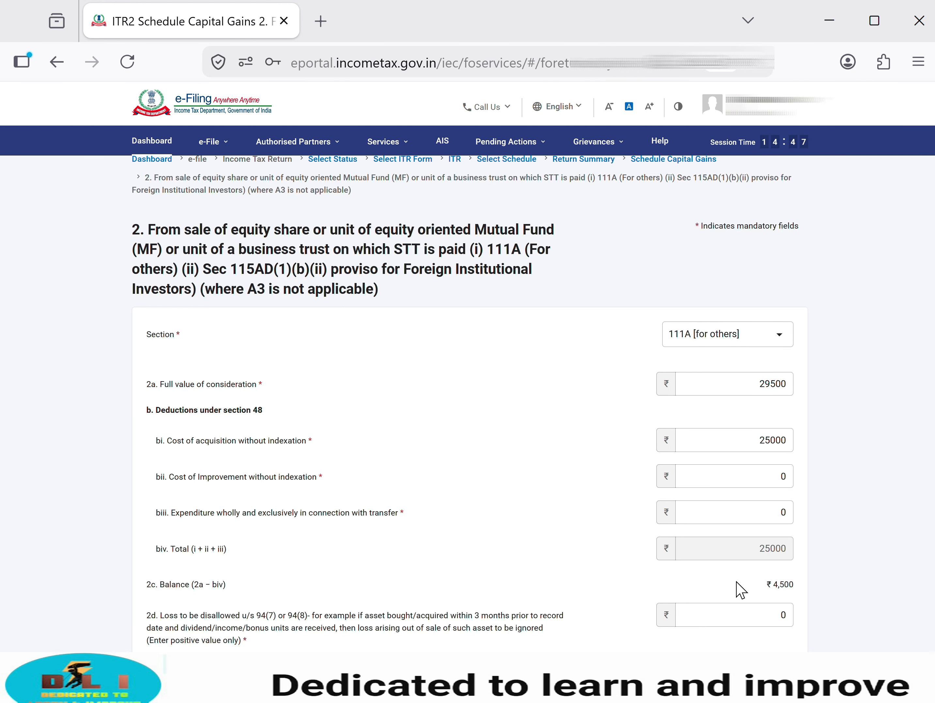
- Compare the entry's balance with the STCG 111A total in Excel and save the section 111A entry on the portal
key("alt+Tab")
left_click(737, 526)
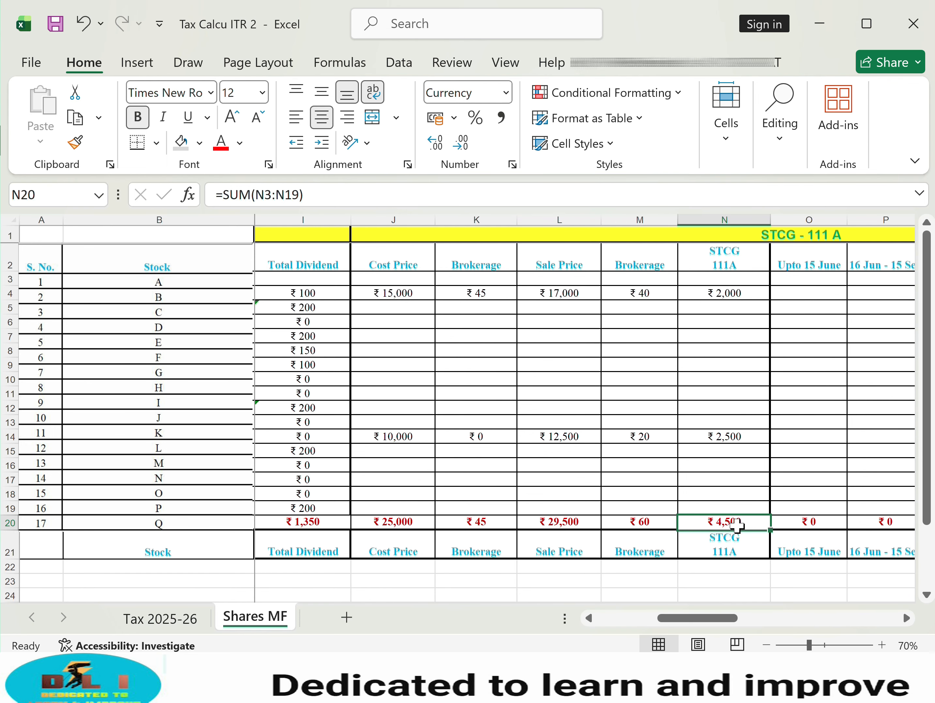
key("alt+Tab")
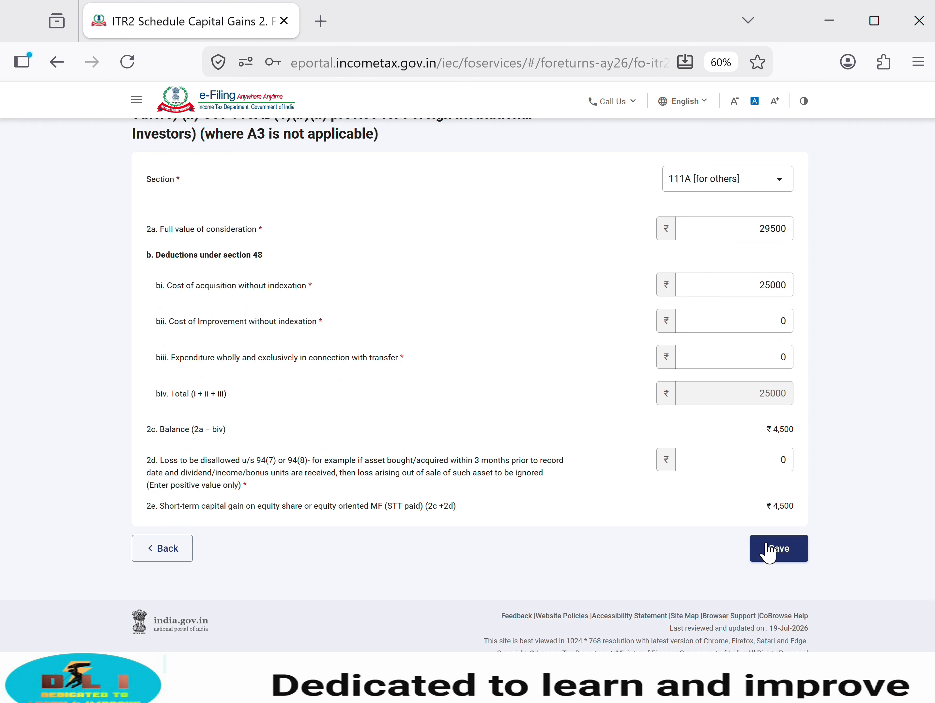
left_click(772, 551)
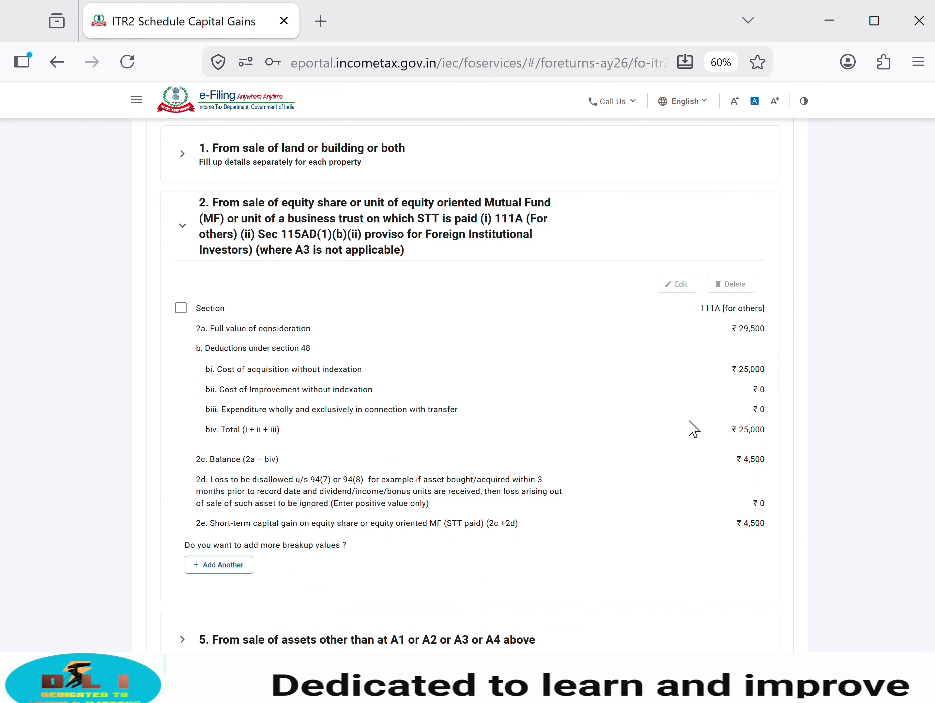
- Edit item 3, STT-paid equity under section 112A, in B(I) Long-term capital gain and open its Schedule 112A
scroll(692, 429, "down", 10)
left_click(301, 549)
scroll(302, 505, "down", 5)
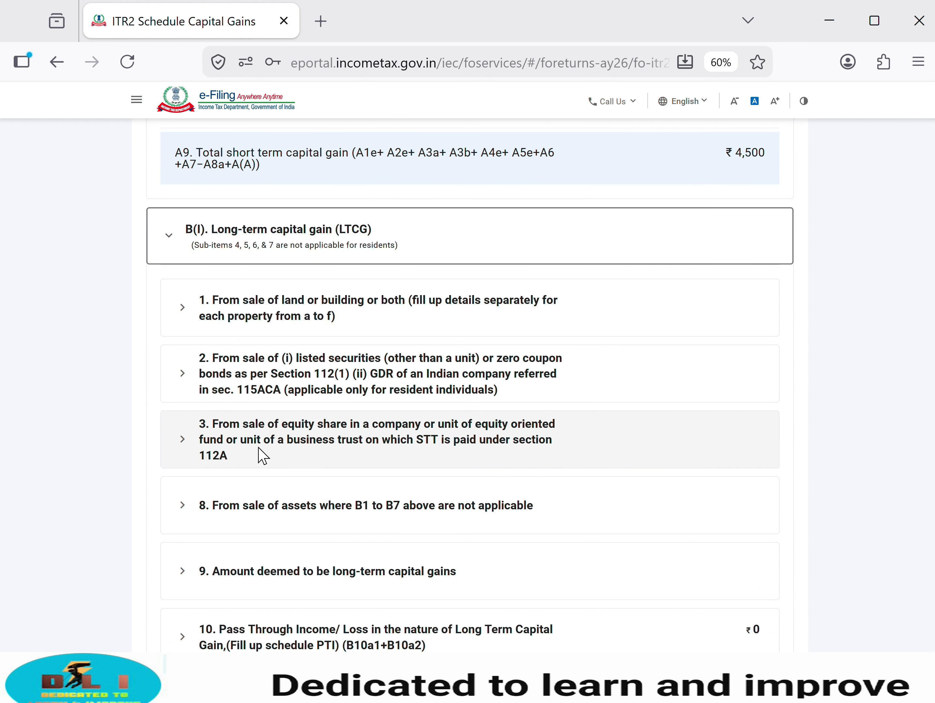
left_click(233, 450)
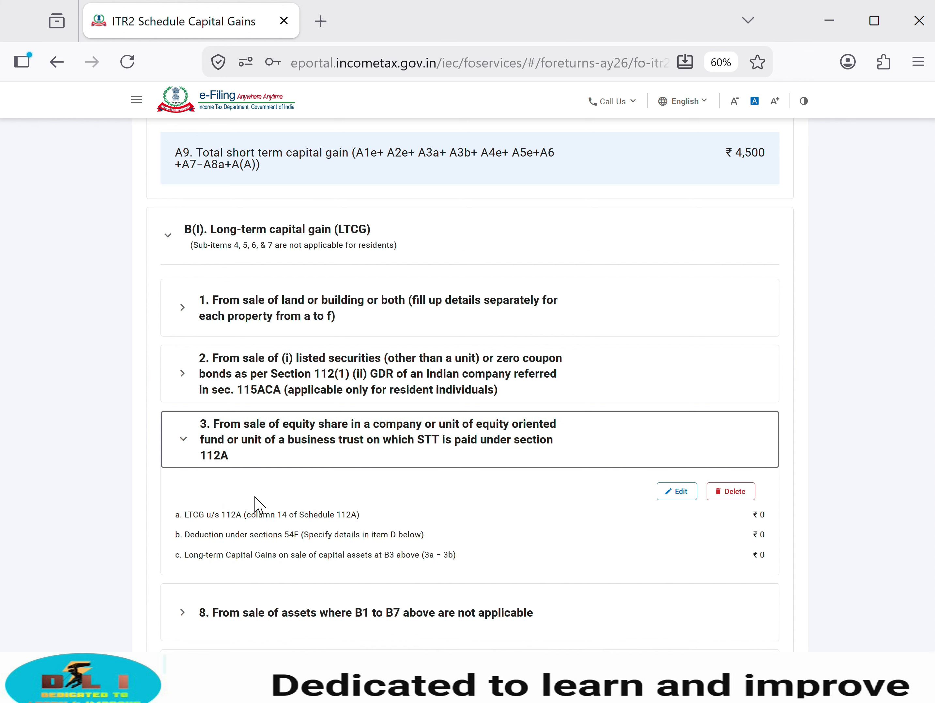
left_click(677, 494)
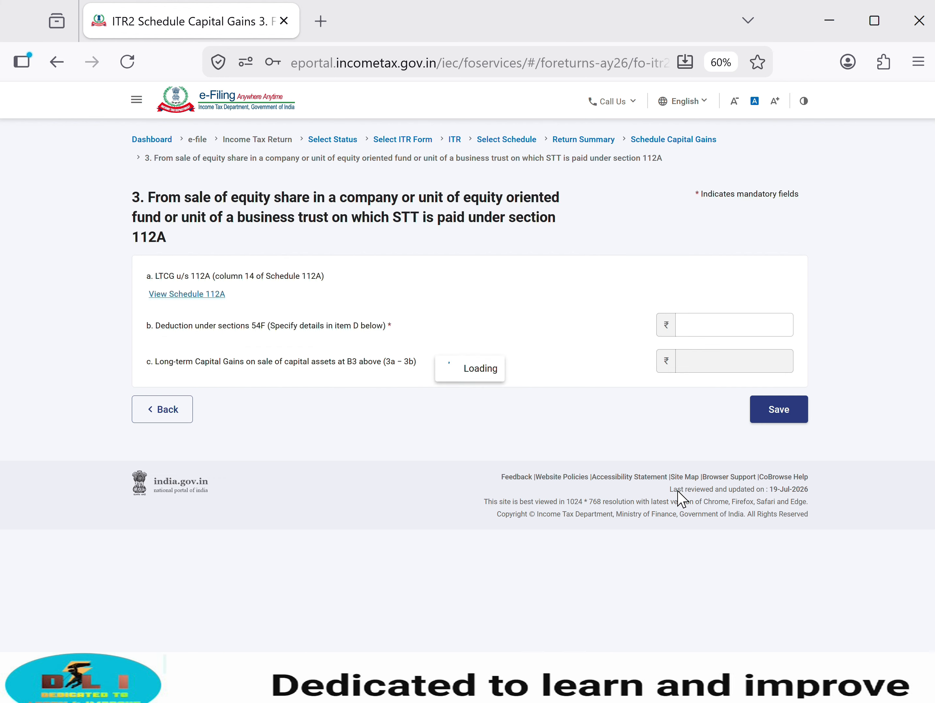
left_click(204, 296)
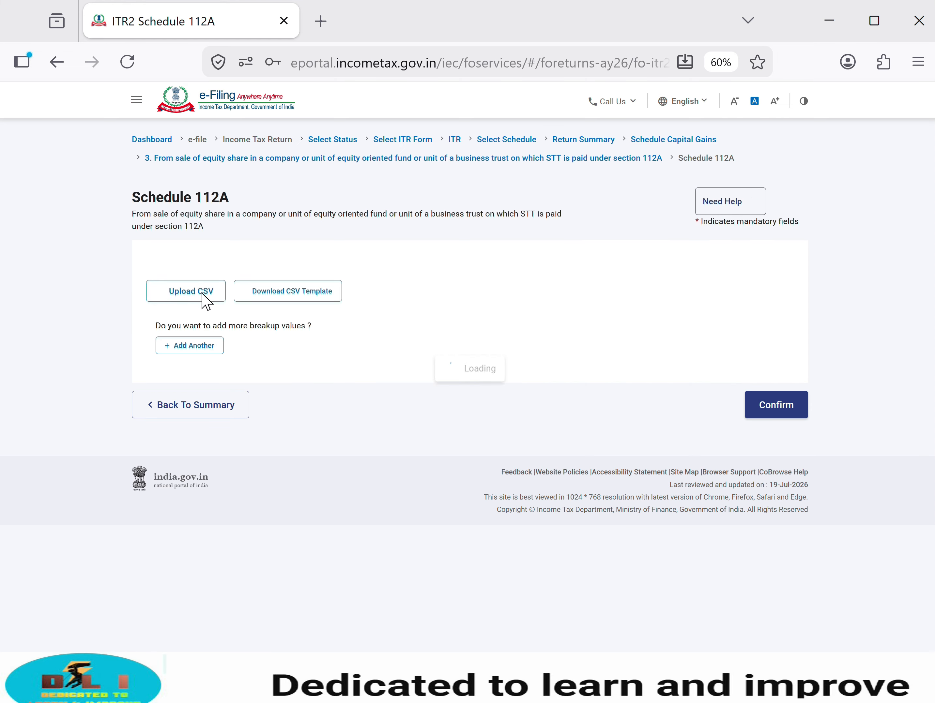
- Add a Schedule 112A entry for shares or units acquired After 31st January 2018
left_click(200, 345)
left_click(212, 237)
left_click(229, 320)
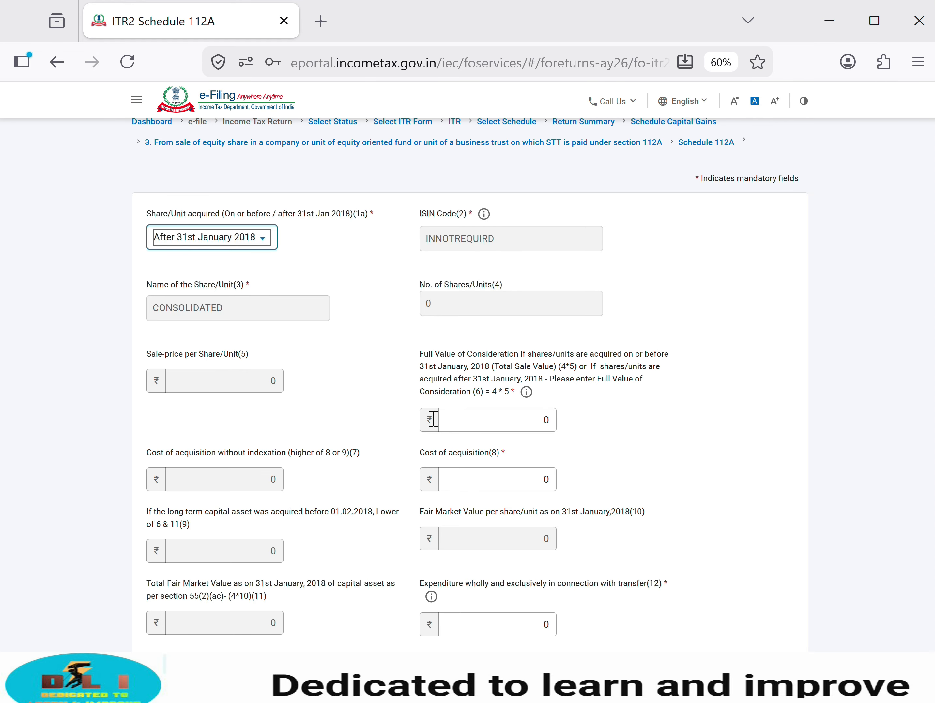
- Look up the LTCG - 112A sale total in Excel and enter 10066 as the Schedule 112A full value of consideration
left_click(485, 420)
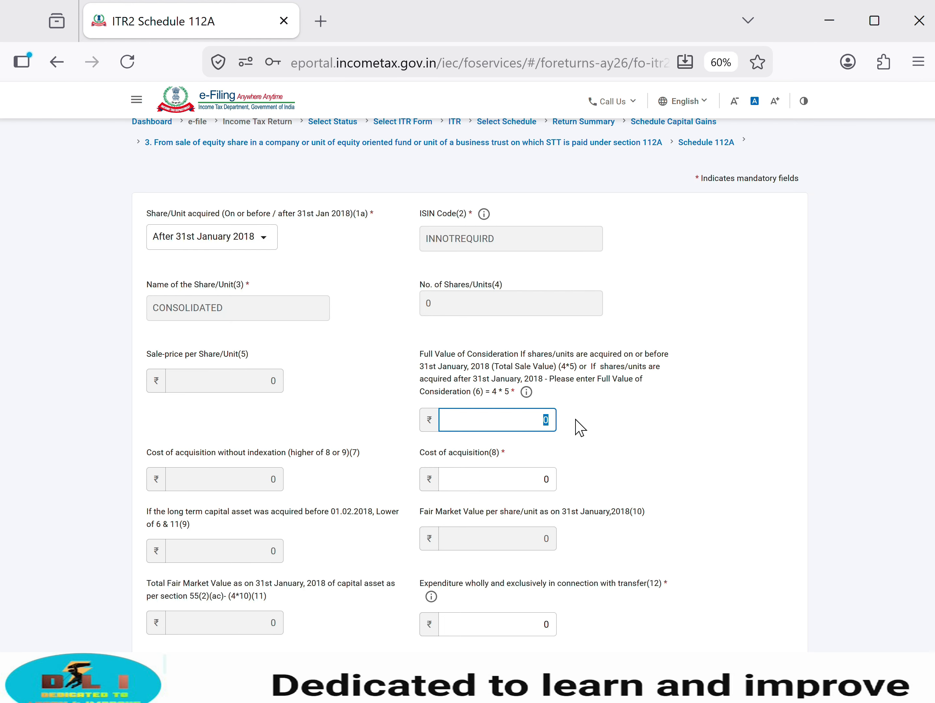
key("alt+Tab")
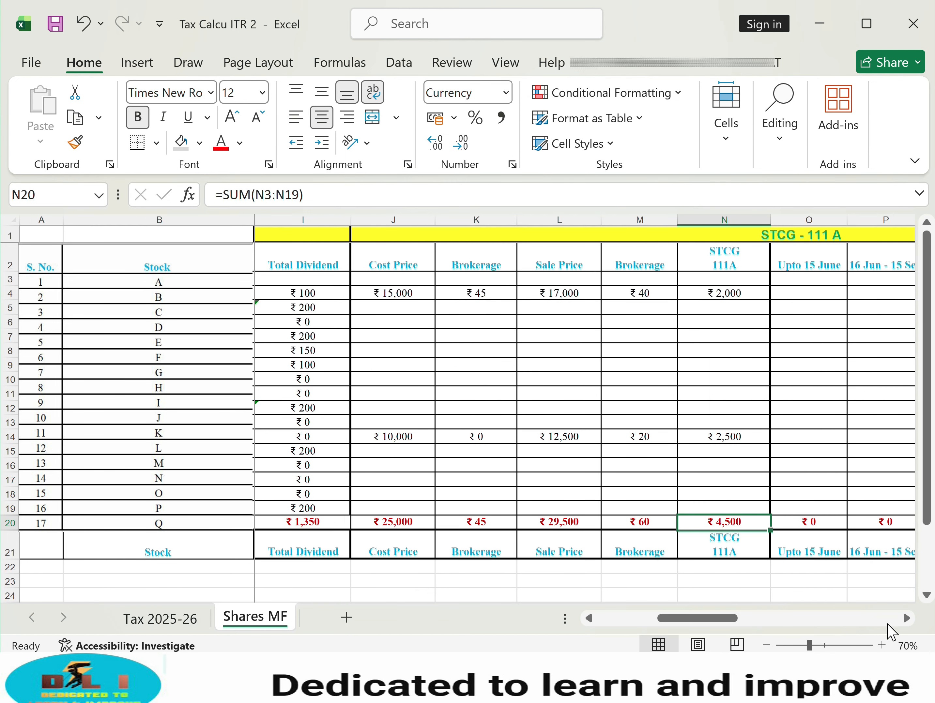
left_click(874, 619)
left_click(310, 524)
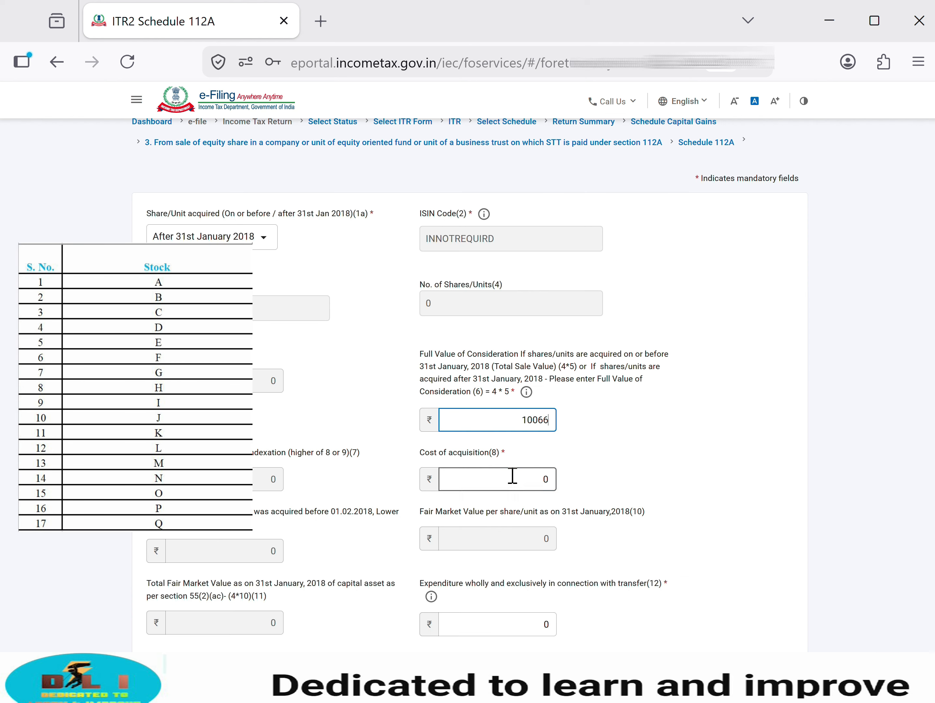
- Set the cost of acquisition to 8916 and save the Schedule 112A entry
left_click(513, 477)
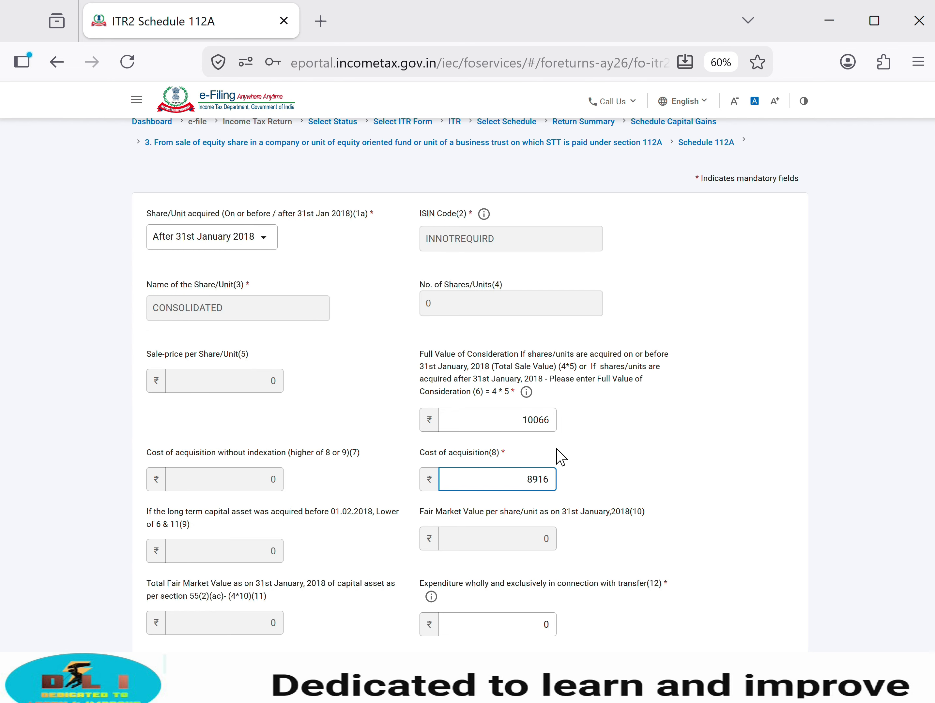
left_click(609, 457)
scroll(609, 457, "down", 1)
scroll(522, 508, "down", 3)
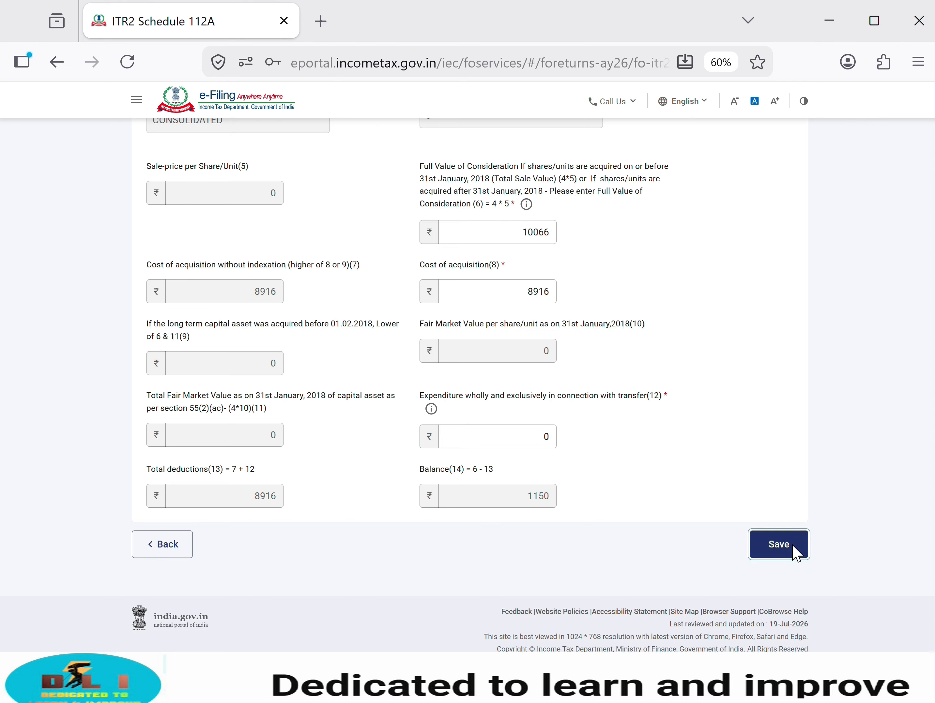
left_click(792, 544)
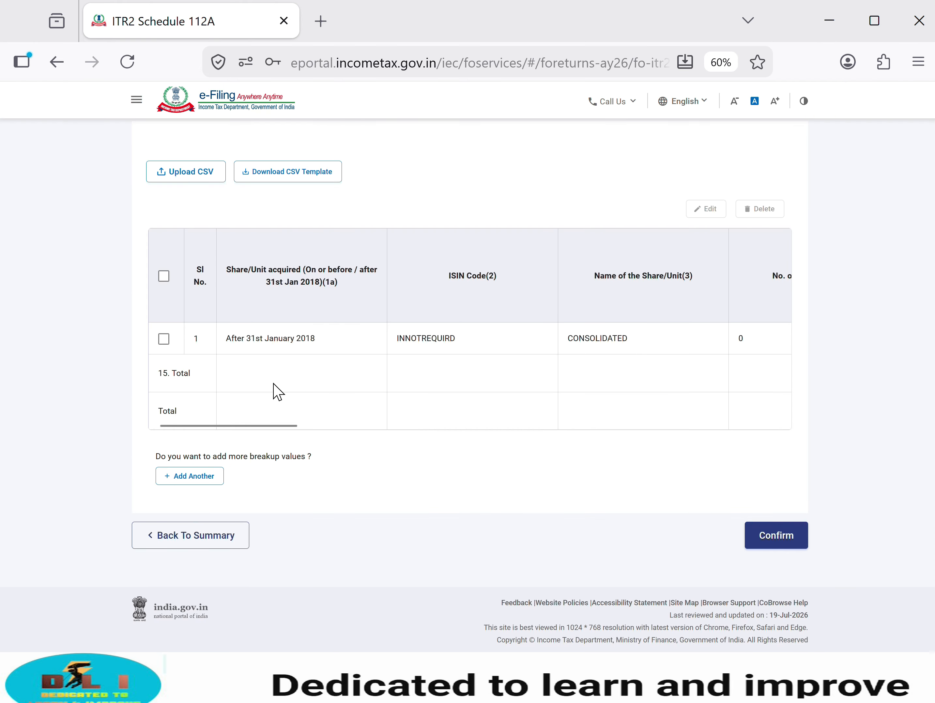
- Check the balance column of the Schedule 112A table, confirm the schedule and save the section 112A long-term item
left_click_drag(261, 429, 766, 439)
left_click(786, 549)
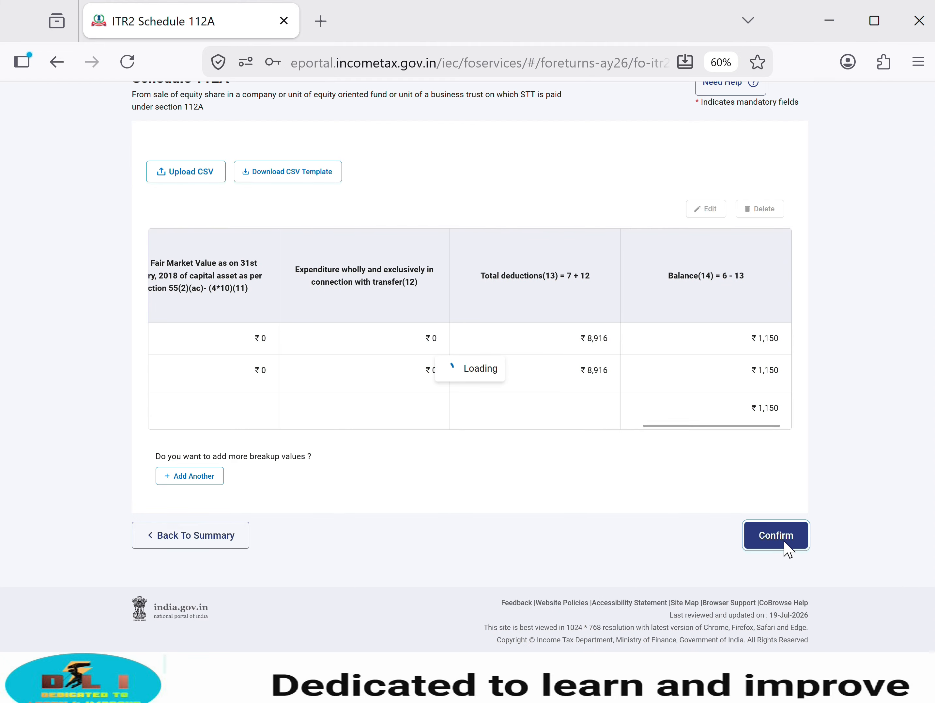
left_click(770, 411)
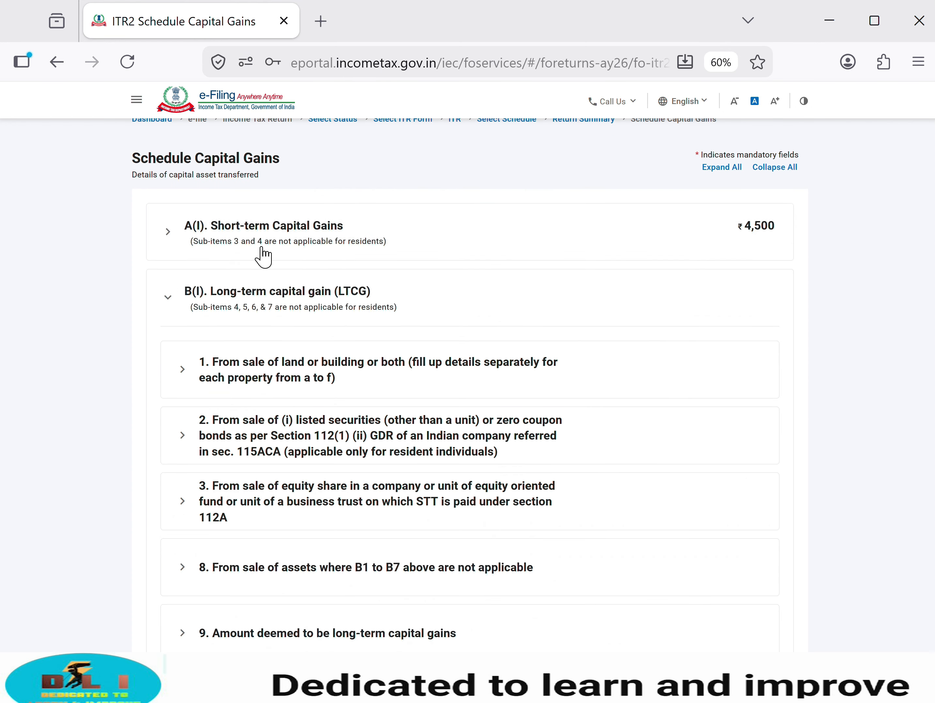
- Review the short-term, long-term and total capital gains amounts and expand section F on accrual/receipt of capital gain
left_click(263, 254)
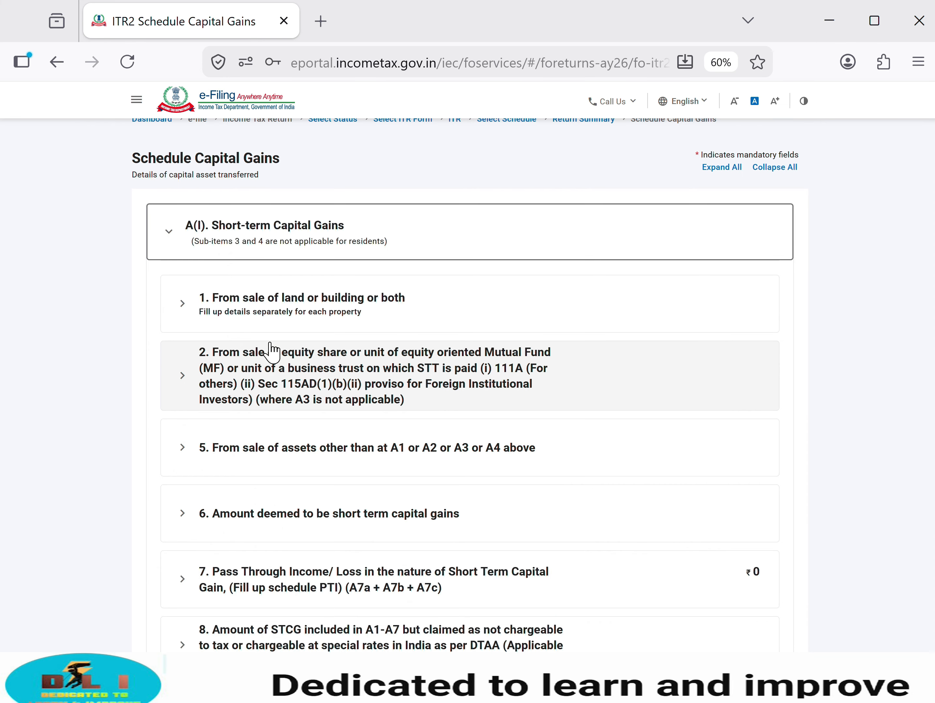
scroll(272, 353, "down", 15)
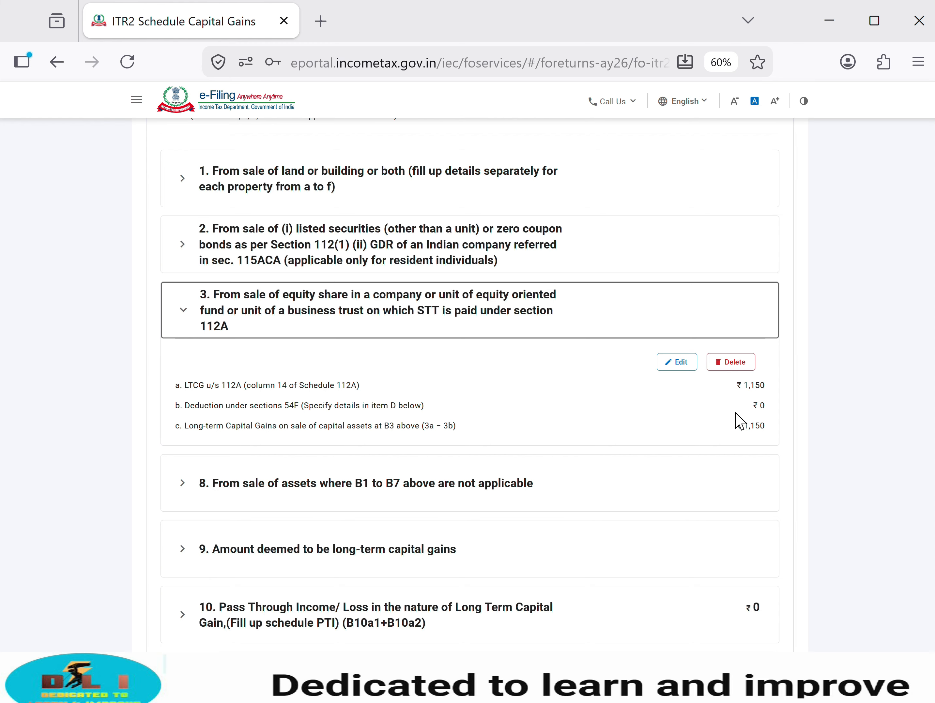
scroll(723, 383, "down", 10)
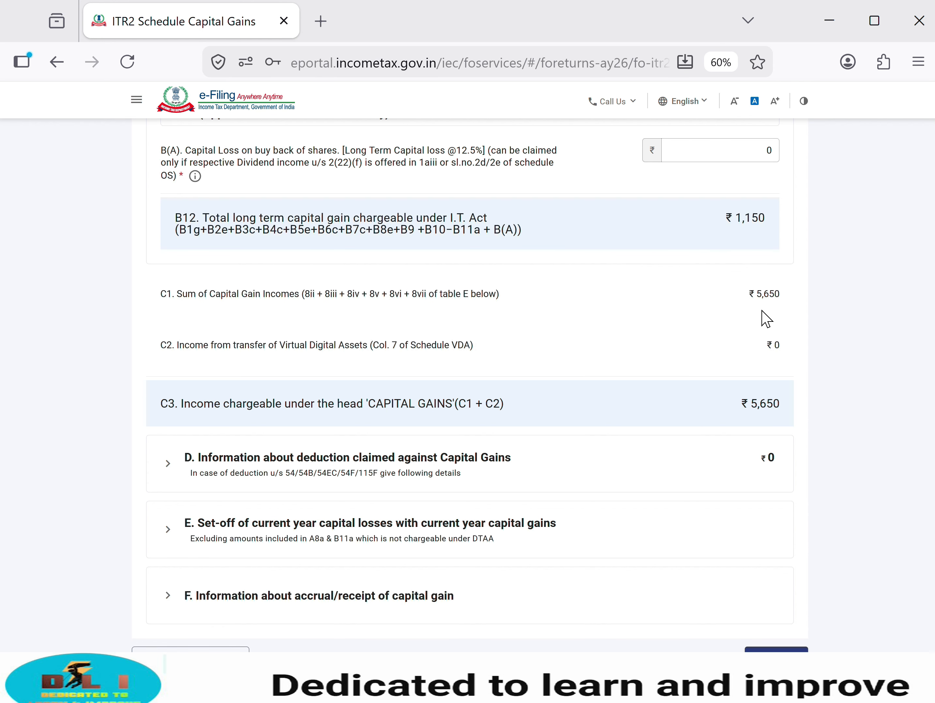
scroll(553, 384, "down", 3)
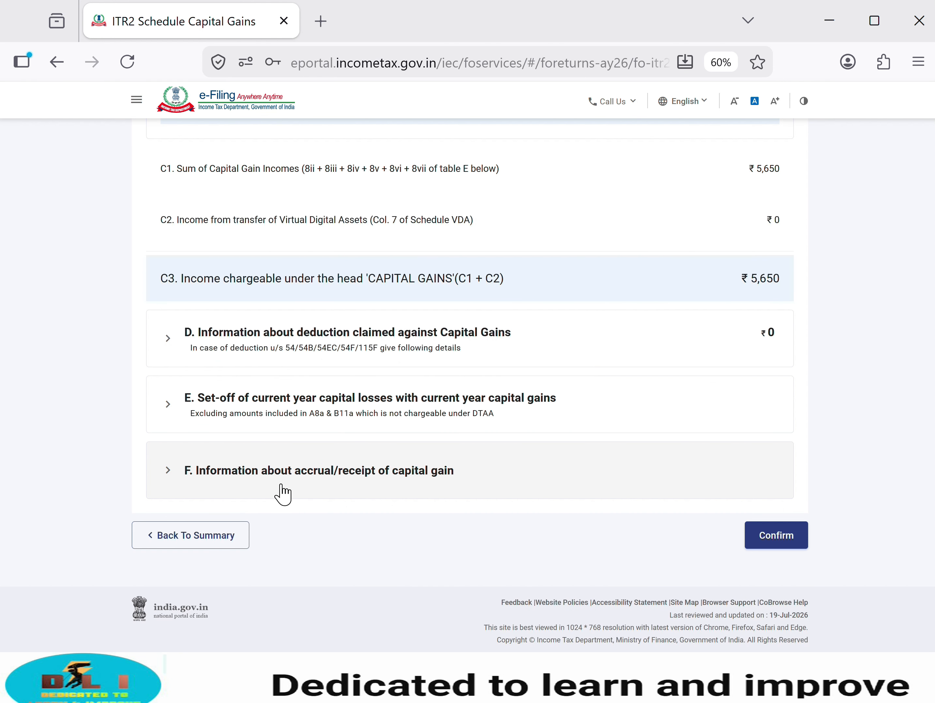
left_click(402, 489)
scroll(443, 271, "down", 7)
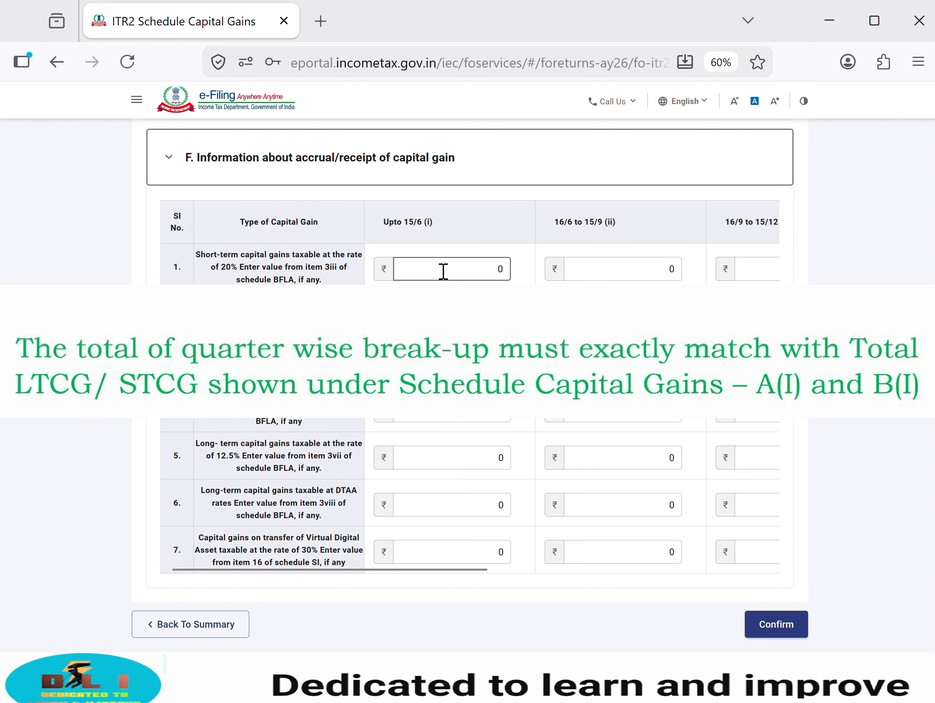
- Look up the quarter-wise STCG - 111A totals in Excel and enter 2500 for 16/9 to 15/12 and 2000 for 16/12 to 15/3 at 20%
left_click(443, 270)
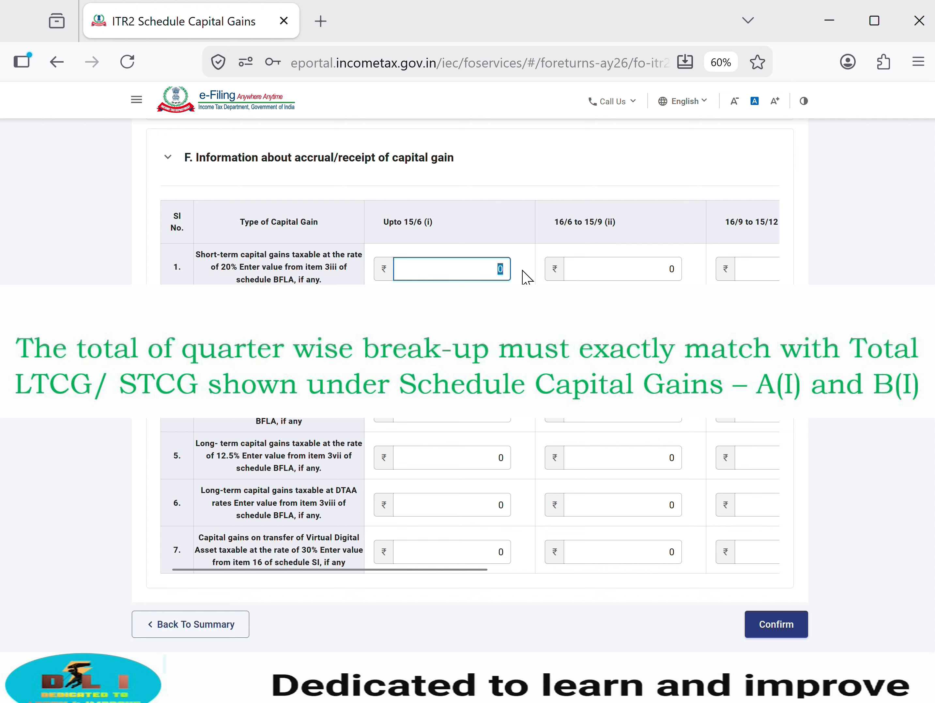
left_click(458, 454)
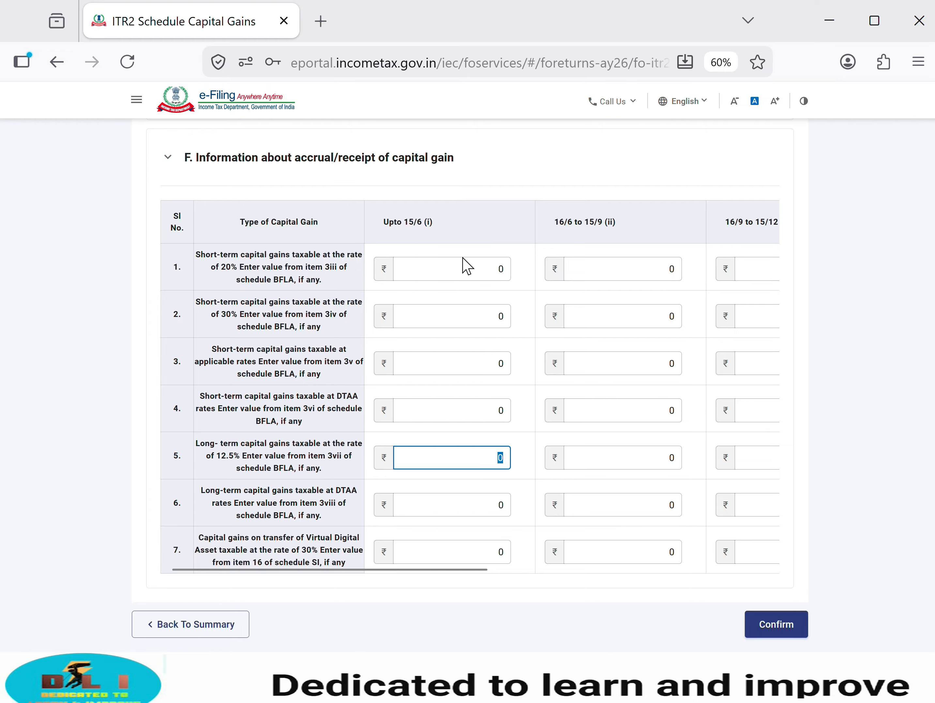
left_click(470, 265)
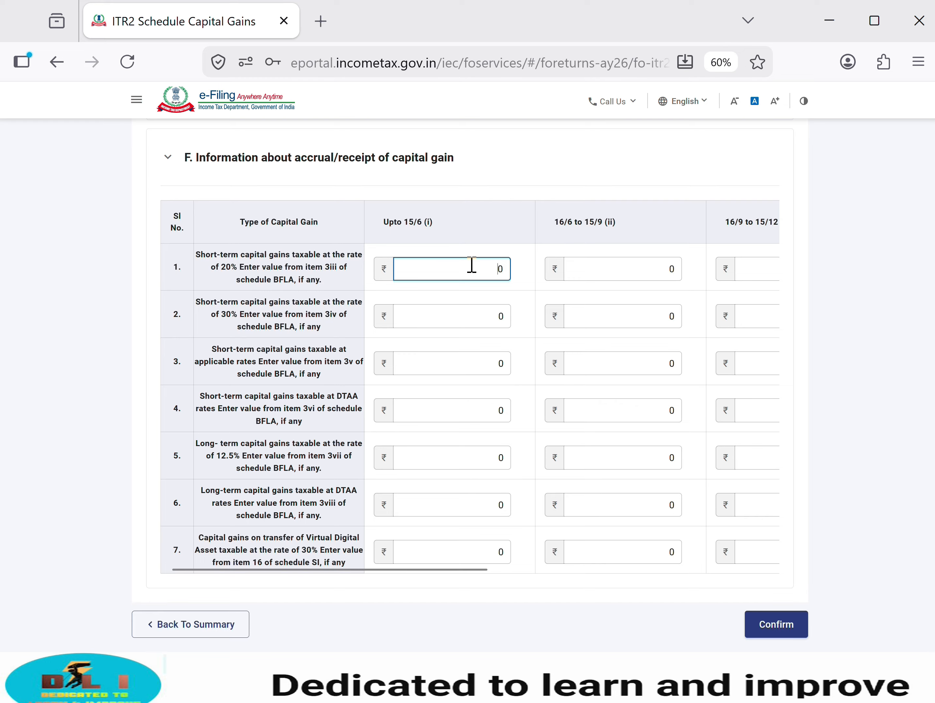
key("alt+Tab")
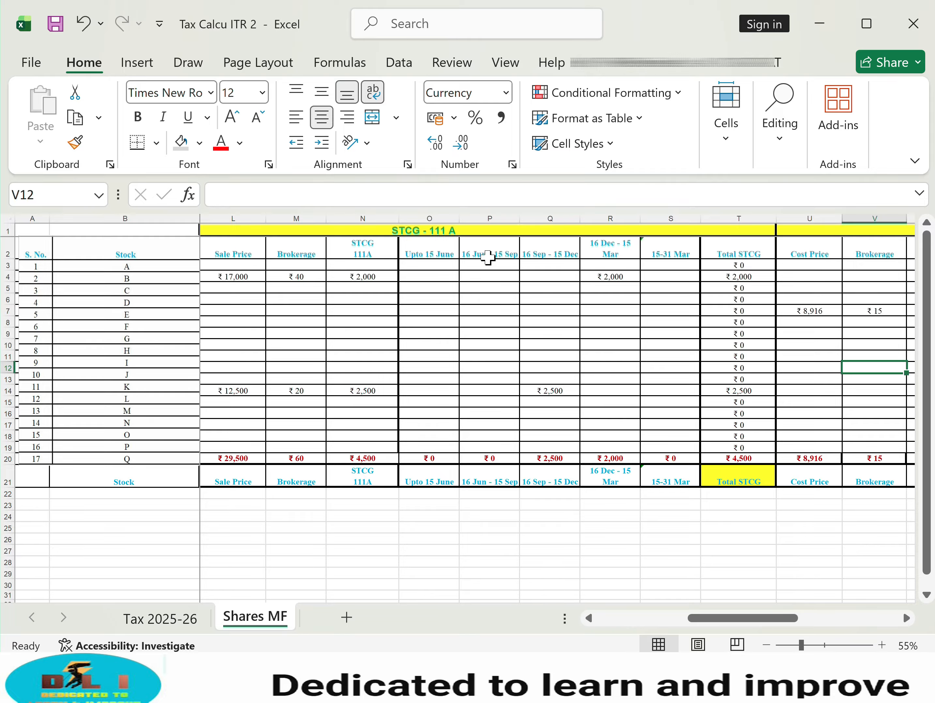
left_click(550, 254)
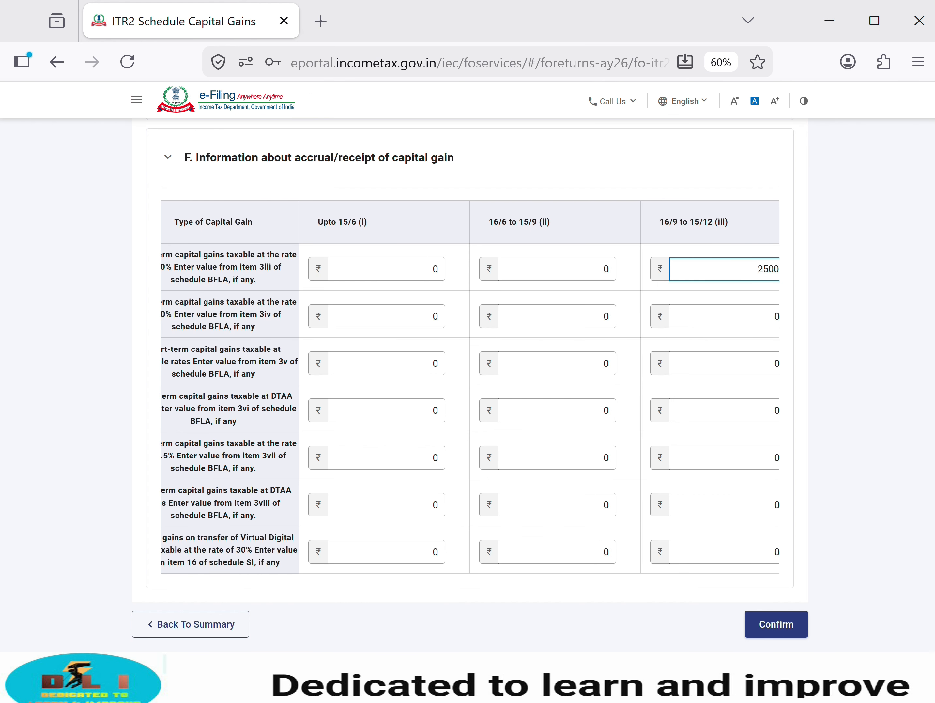
scroll(770, 571, "right", 5)
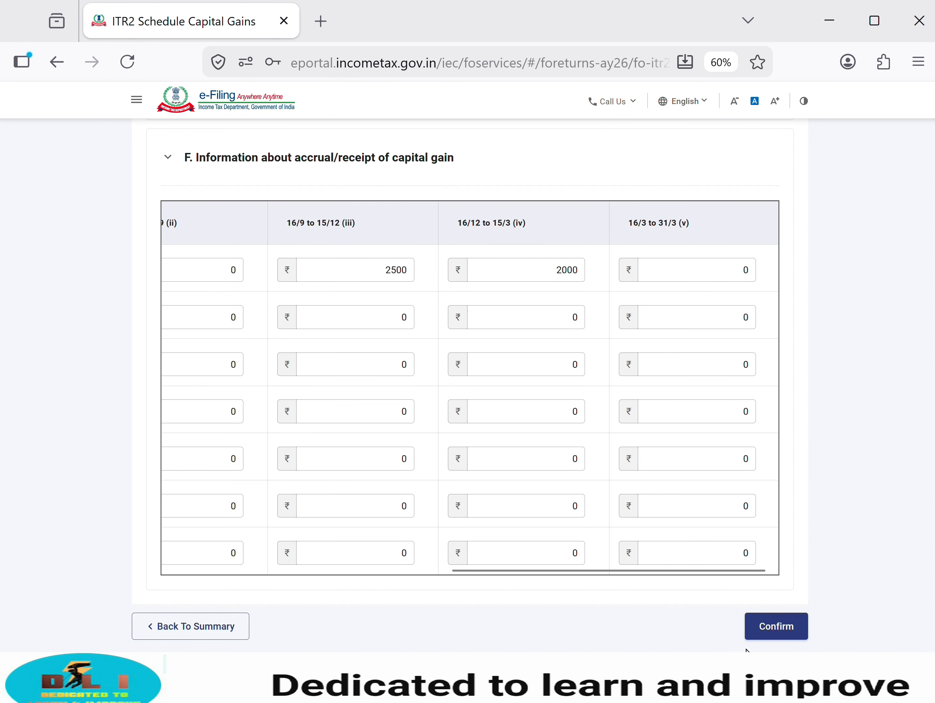
left_click(765, 634)
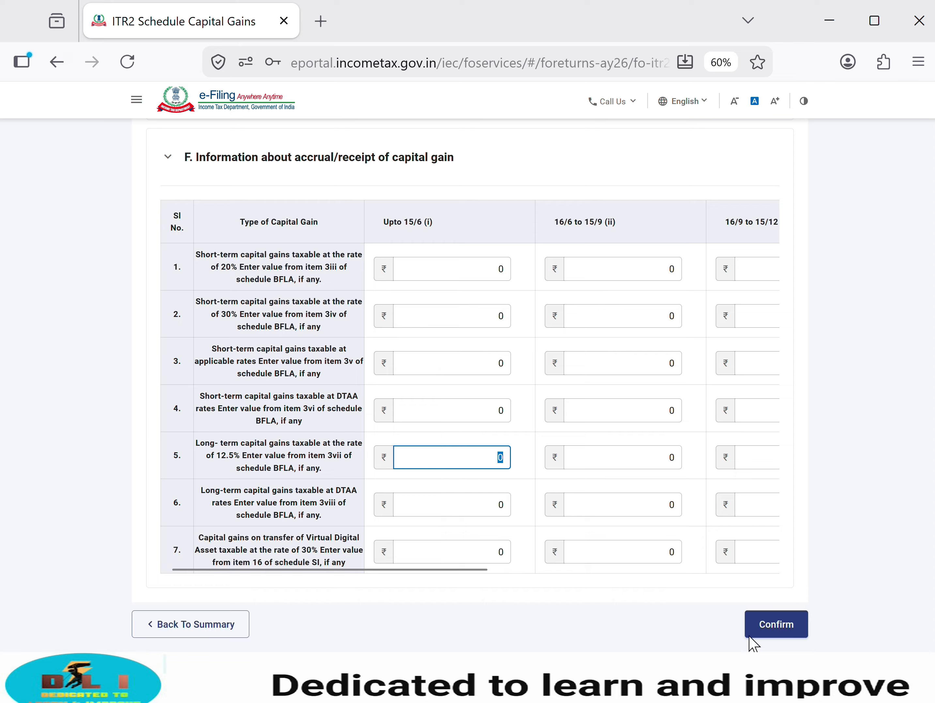
- Look up the quarter-wise LTCG - 112A total in Excel, enter 1150 for 16/12 to 15/3 at 12.5% and confirm Schedule Capital Gains
left_click(784, 639)
key("alt+Tab")
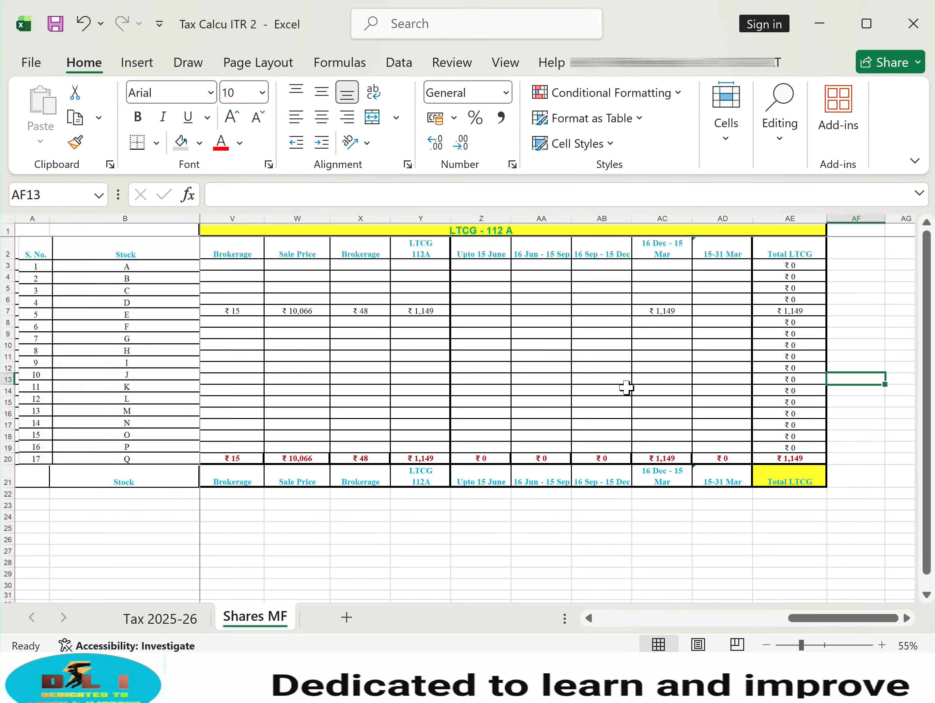
left_click(683, 312)
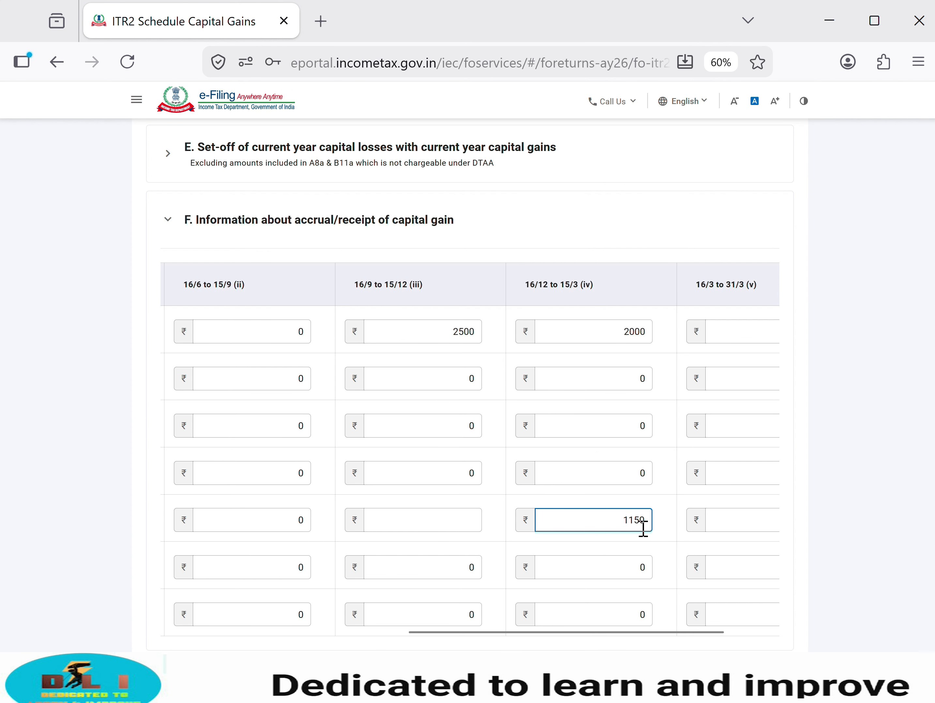
left_click(659, 543)
scroll(662, 544, "down", 3)
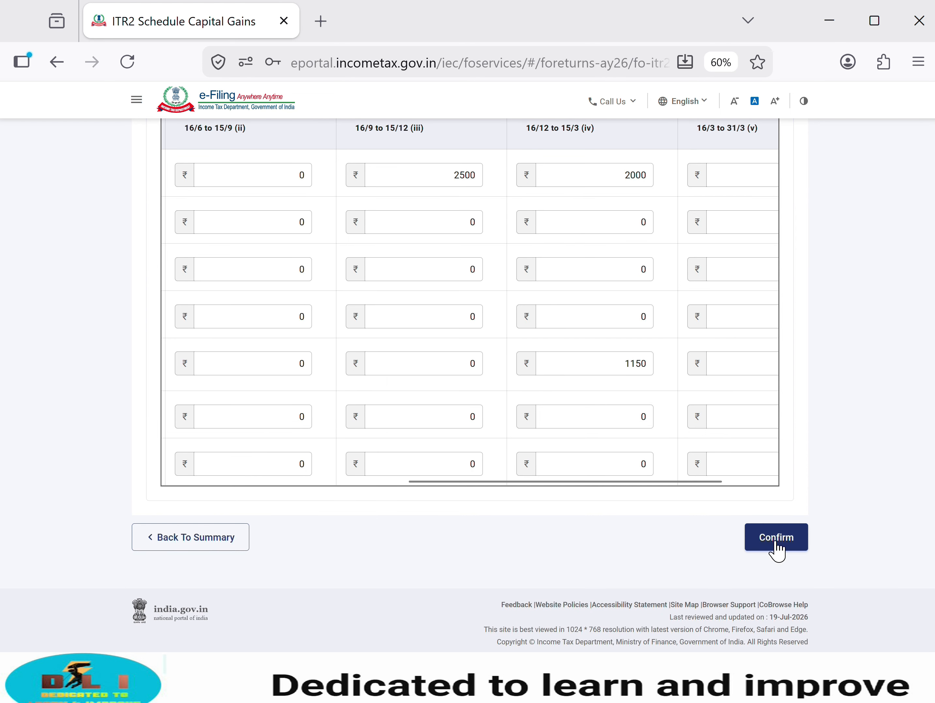
left_click(777, 550)
- Open Schedule 112A from the schedule list, check its balance column and confirm the schedule
scroll(353, 350, "up", 10)
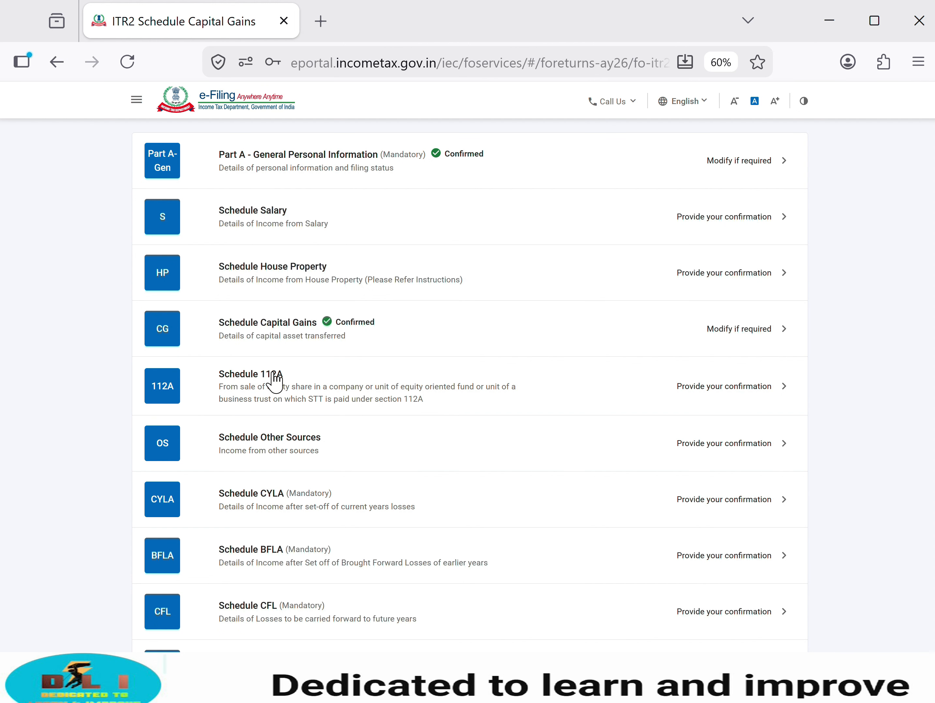
left_click(285, 398)
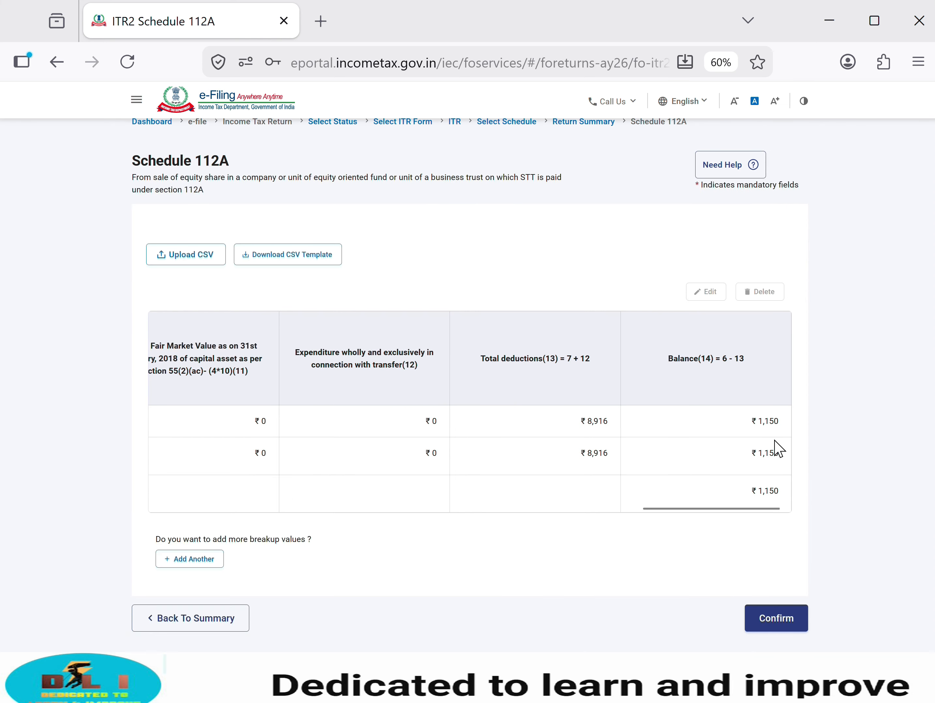
left_click(785, 621)
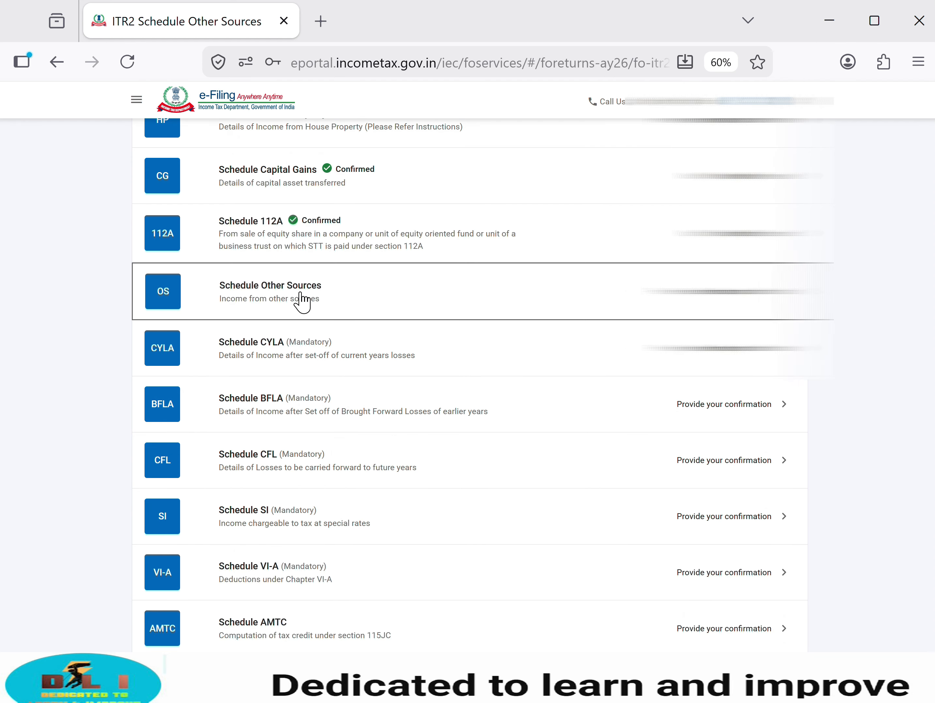
- Save the gross income at normal rates in Schedule Other Sources and expand section 10 on accrual/receipt of income
left_click(699, 287)
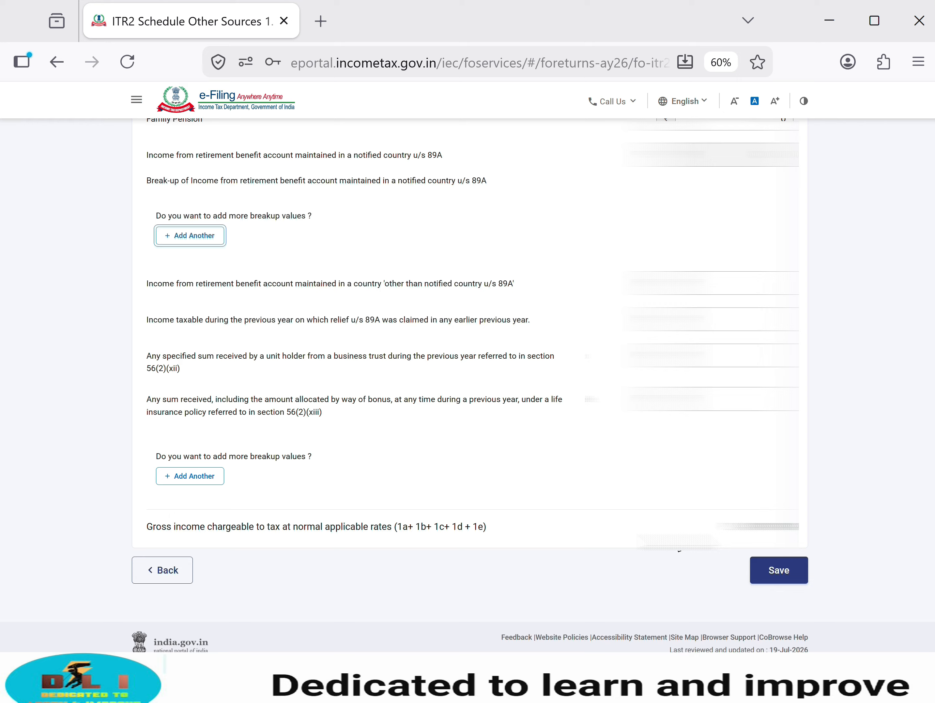
left_click(783, 578)
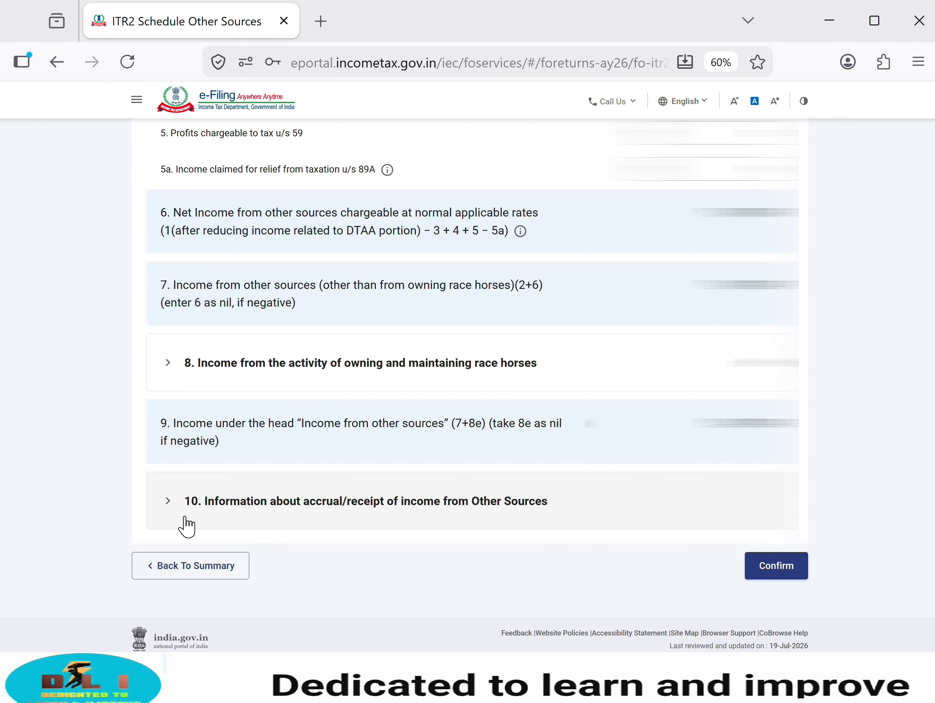
left_click(208, 507)
scroll(204, 515, "down", 5)
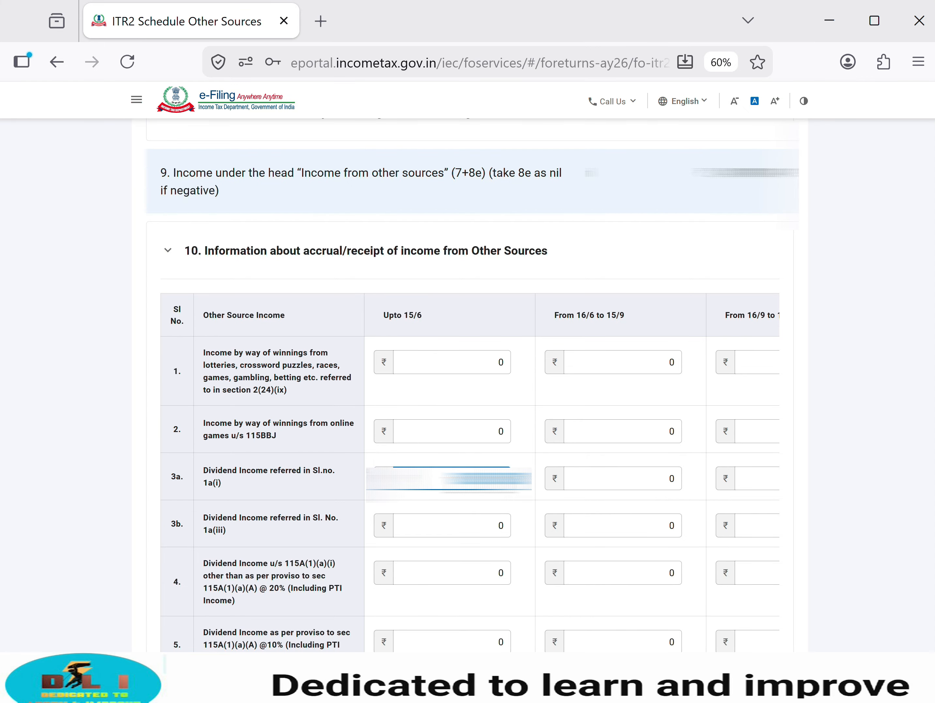
- Check the quarter-wise dividend totals in Excel against section 10 and confirm Schedule Other Sources
key("alt+Tab")
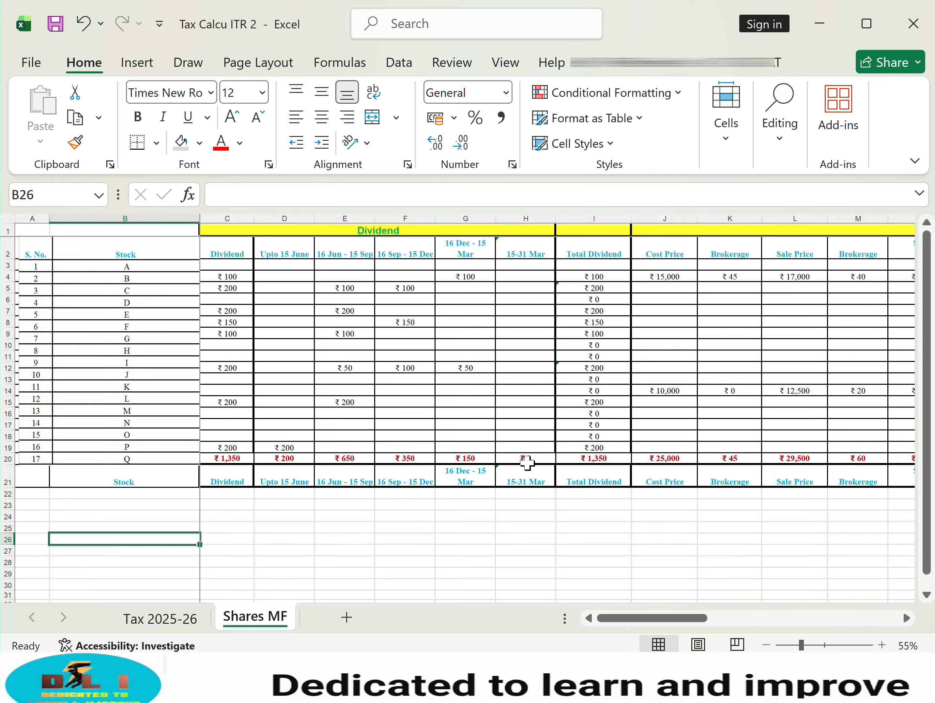
key("alt+Tab")
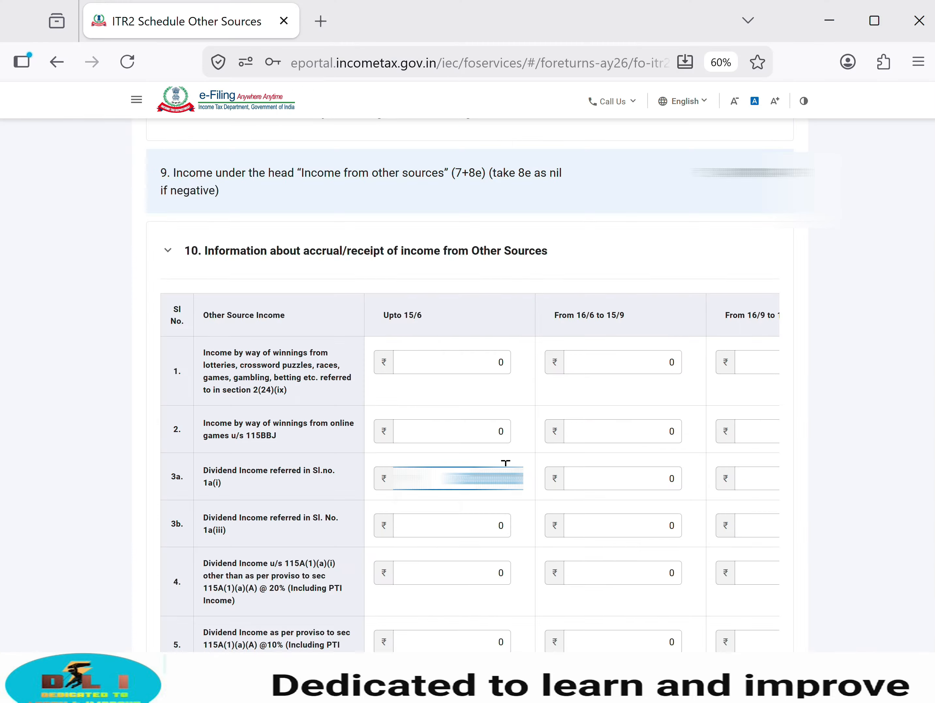
scroll(521, 454, "down", 10)
left_click(778, 532)
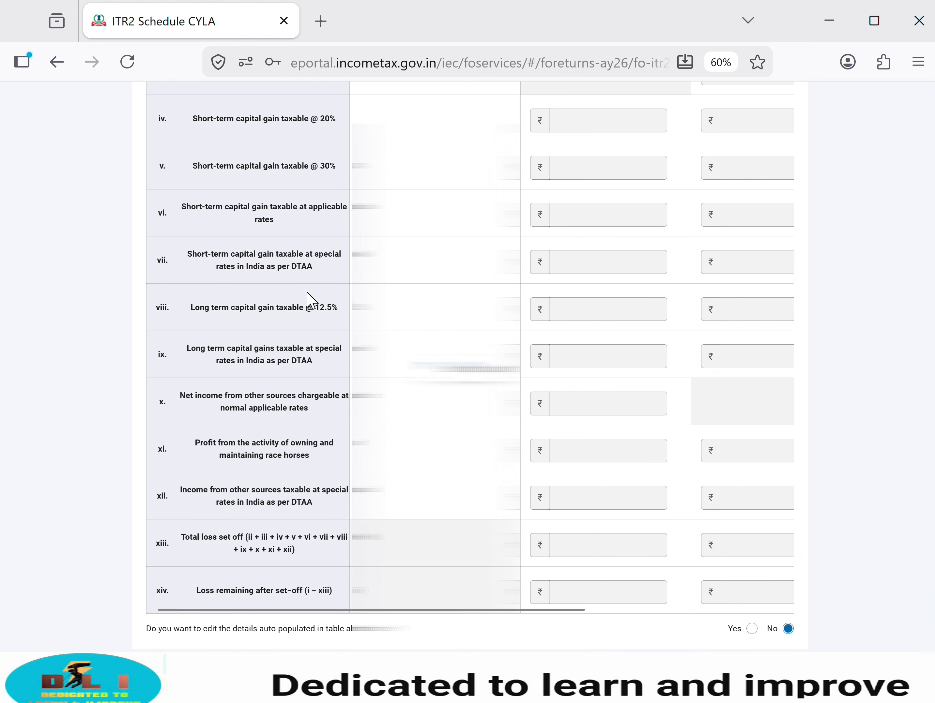
- Review the current year loss set-off table in Schedule CYLA and confirm the schedule
scroll(309, 300, "up", 10)
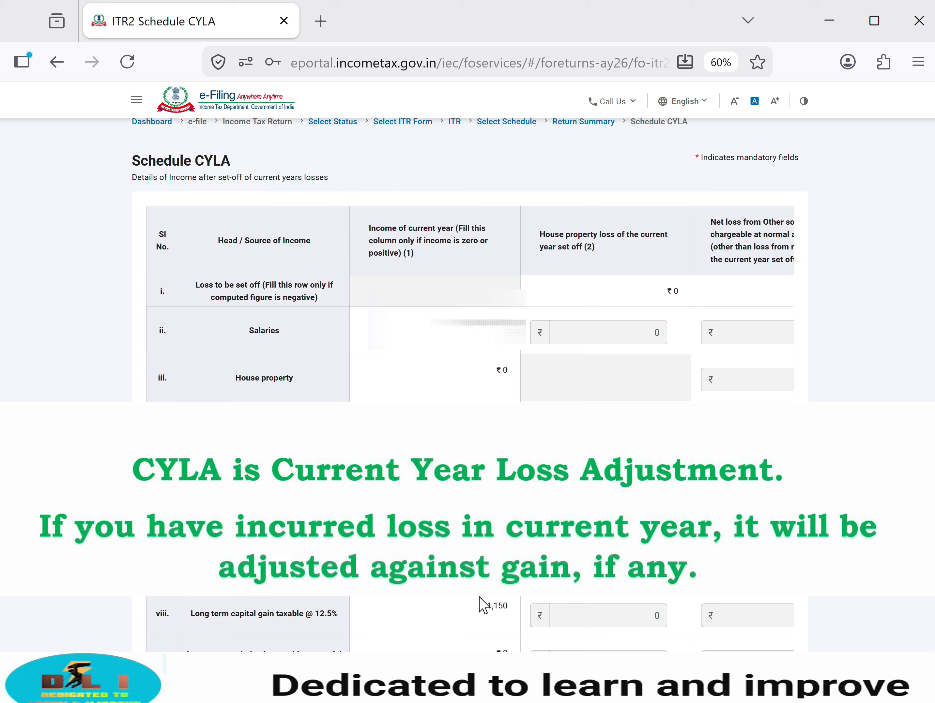
scroll(484, 604, "down", 5)
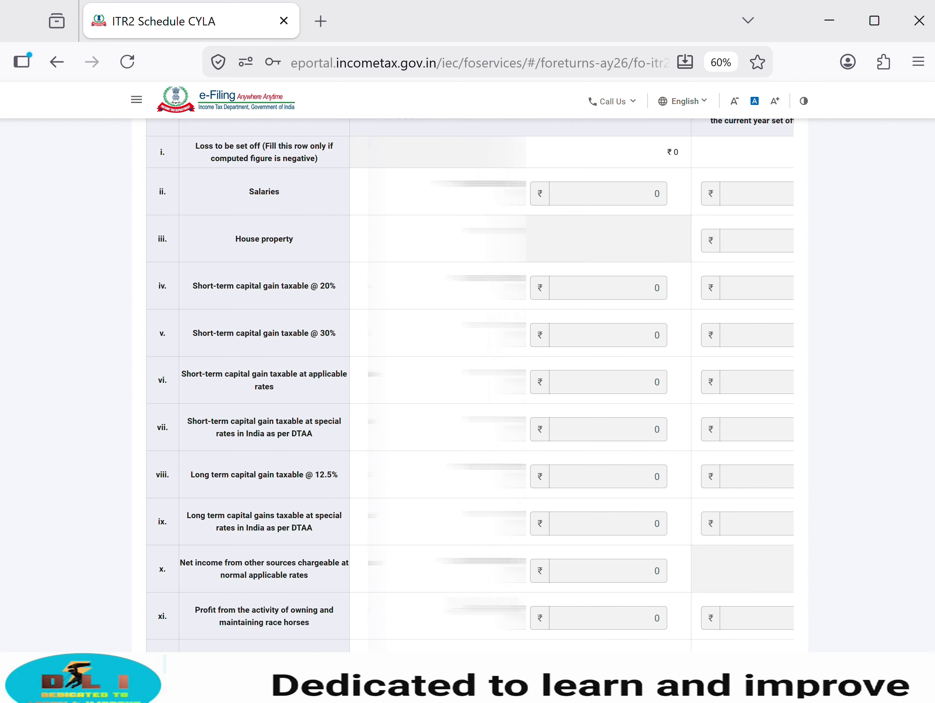
scroll(788, 612, "down", 3)
left_click(787, 606)
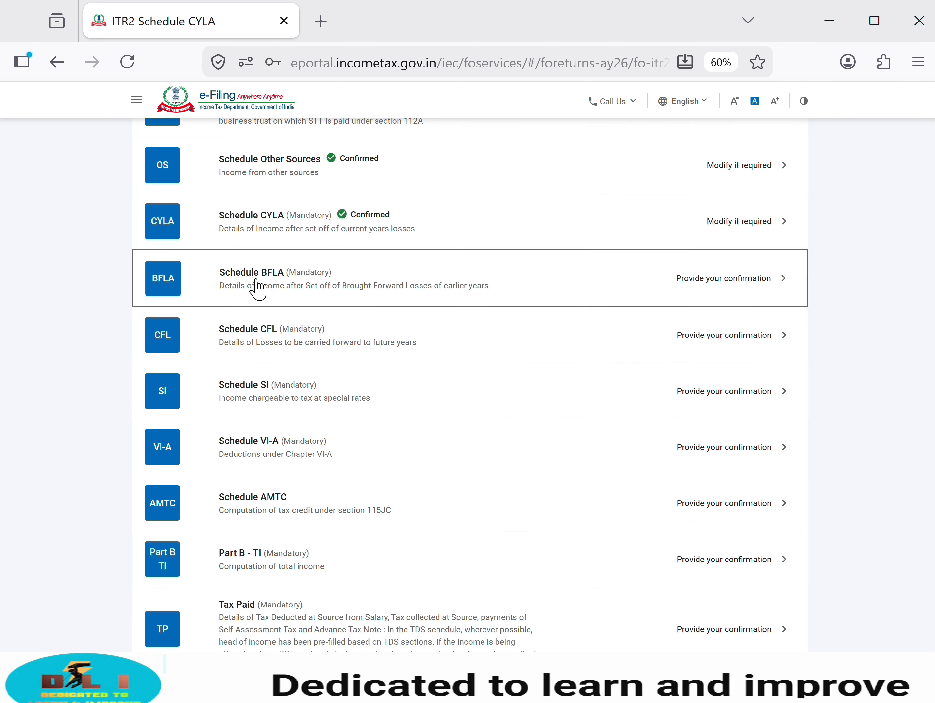
- Review and confirm Schedule BFLA for brought forward losses and Schedule CFL for losses carried forward
left_click(258, 289)
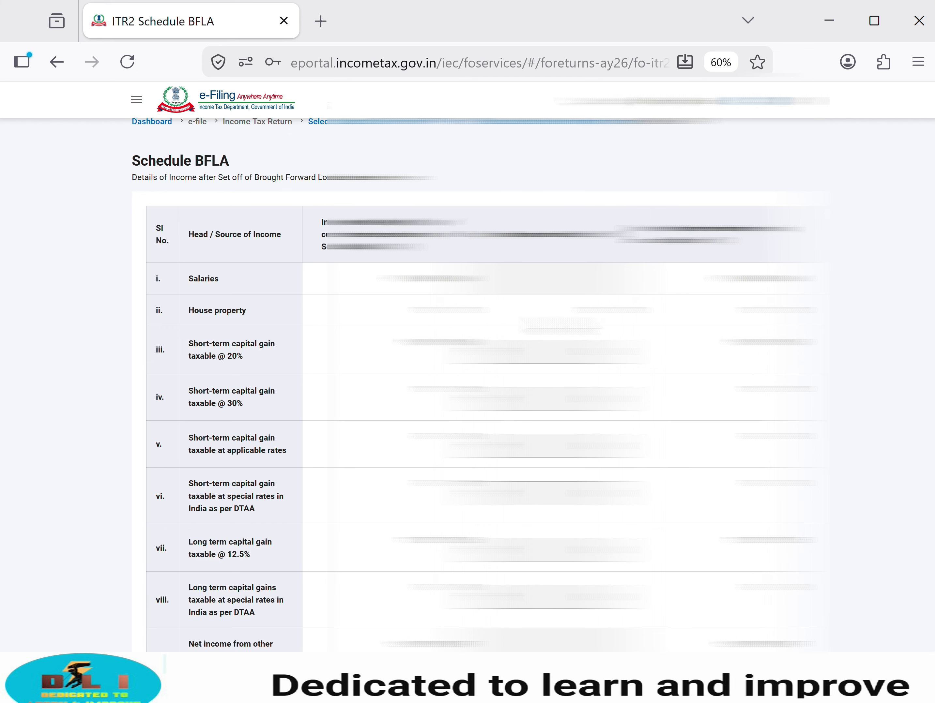
scroll(757, 549, "down", 10)
left_click(768, 551)
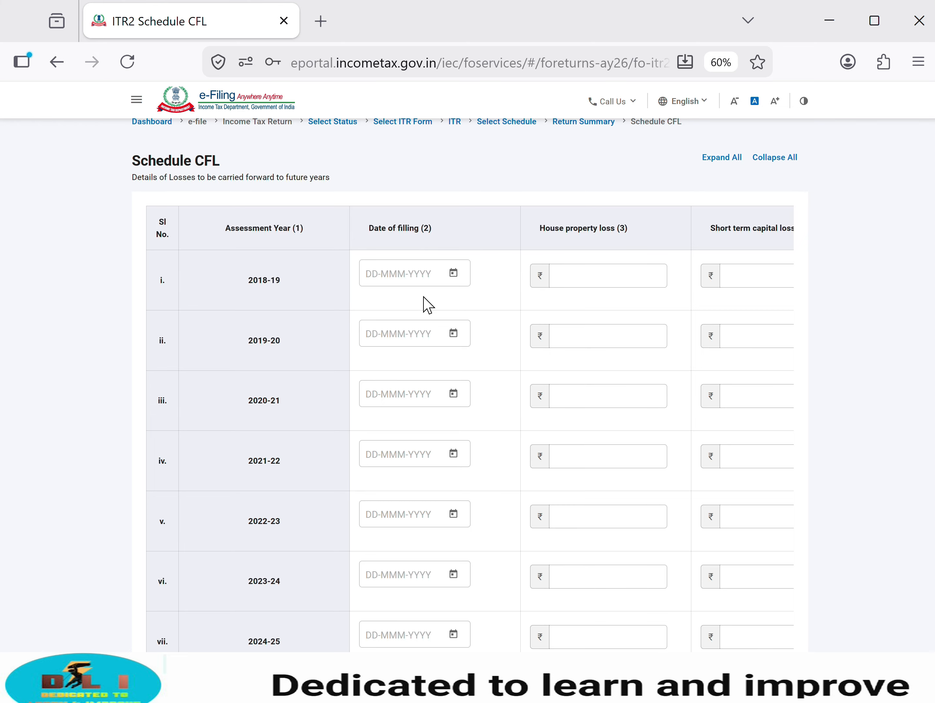
scroll(544, 317, "down", 10)
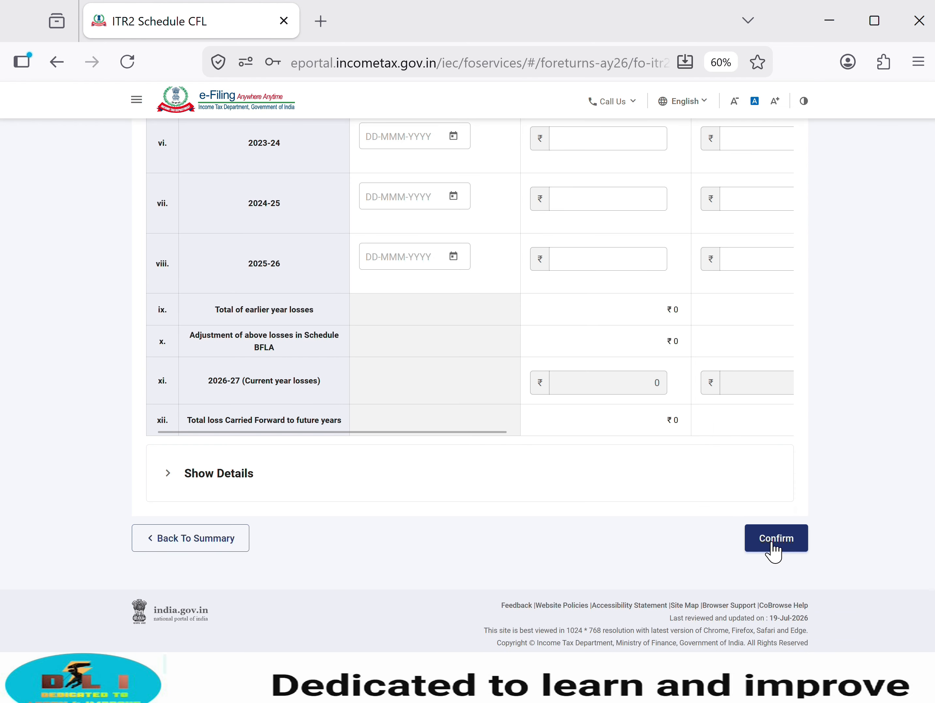
left_click(775, 550)
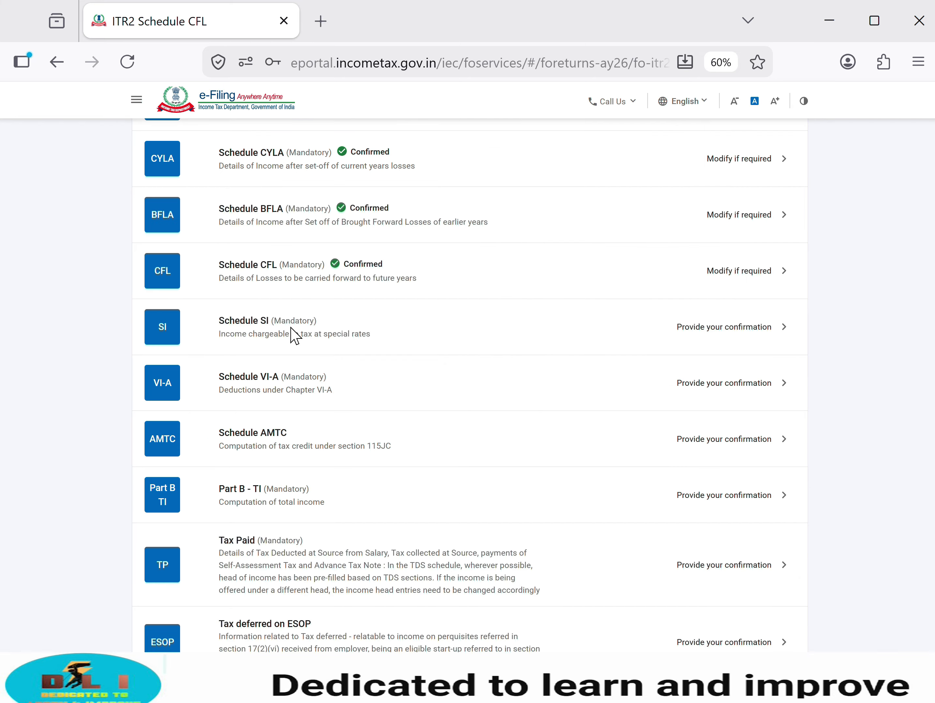
- Open Schedule SI, review the tax on special-rate income including section 111A, and confirm the schedule
left_click(292, 334)
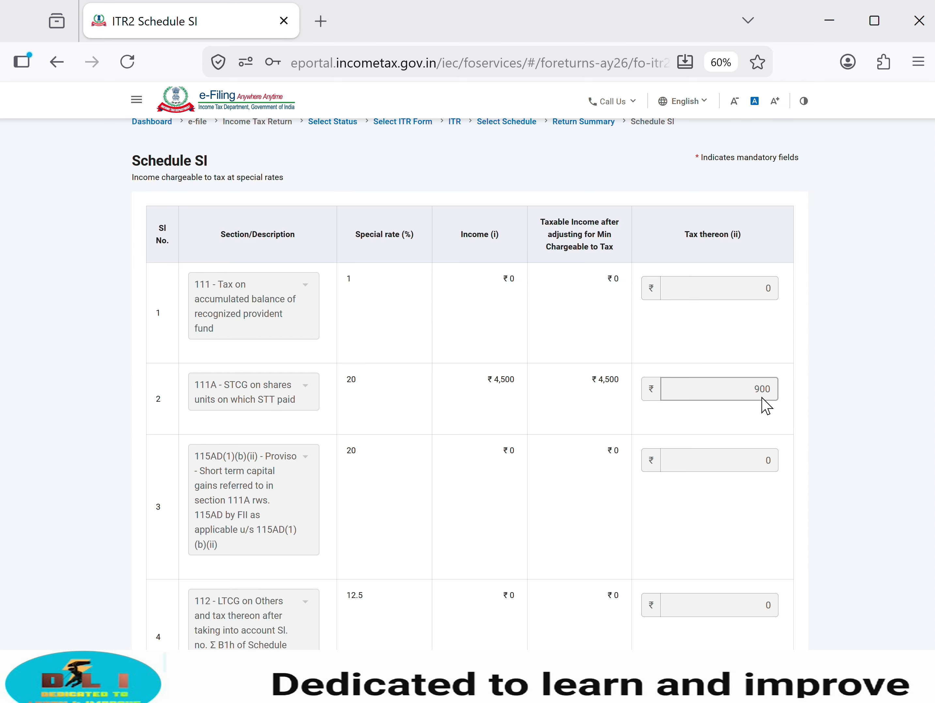
scroll(763, 401, "down", 20)
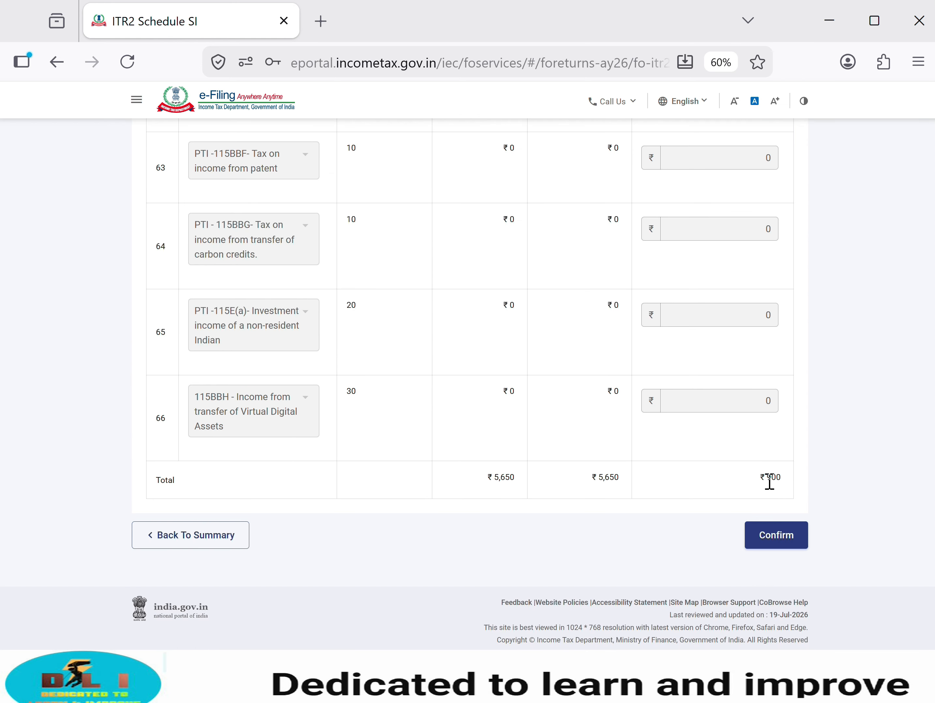
left_click(777, 544)
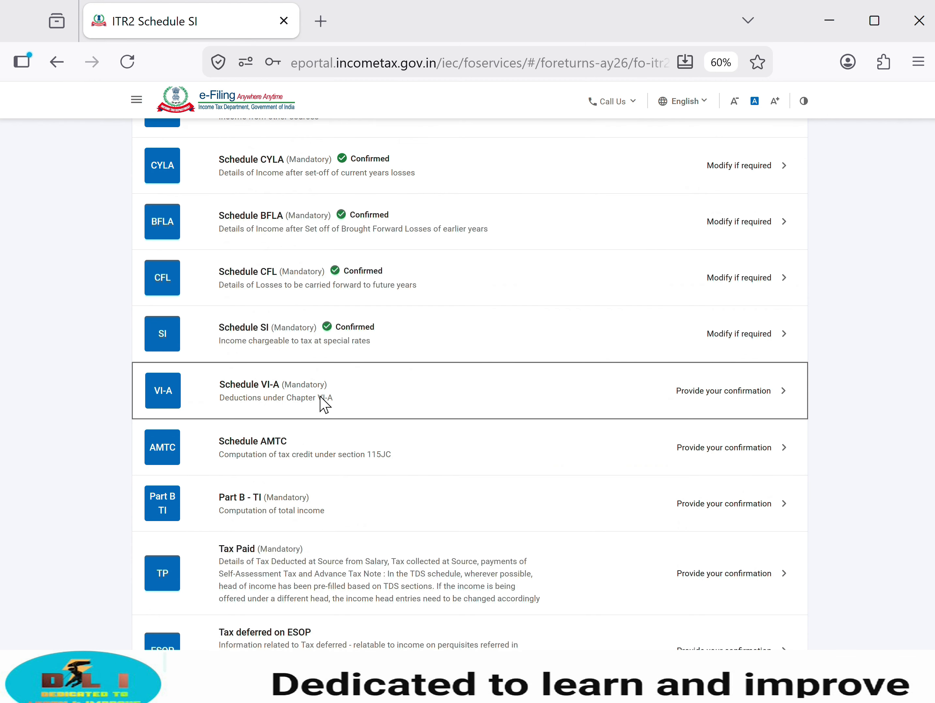
- Open Schedule VI-A, review the Part B deductions and the deduction total, and confirm the schedule
left_click(325, 404)
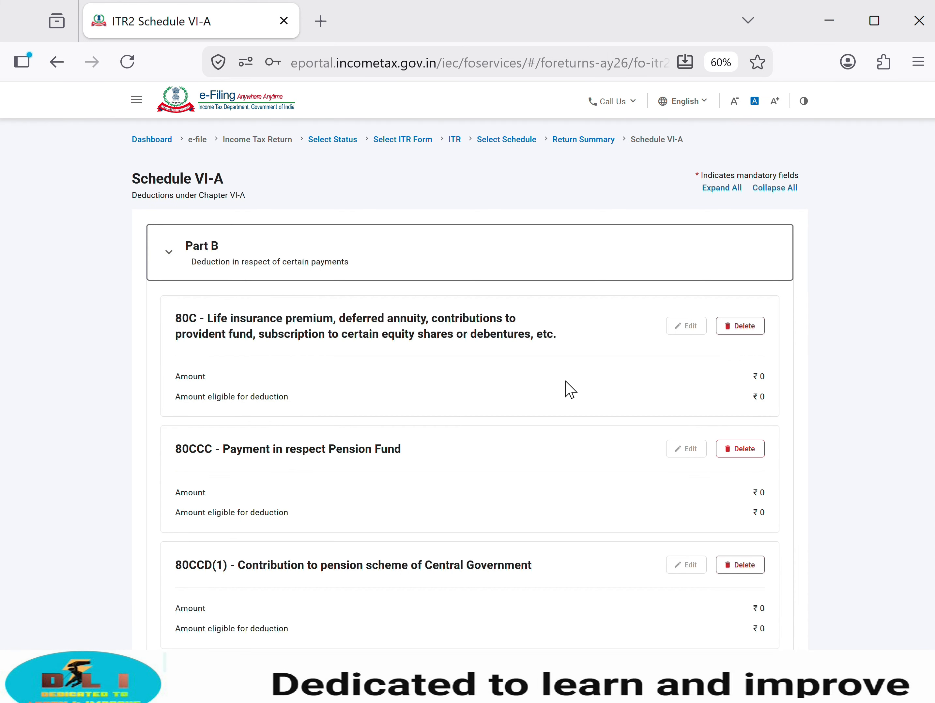
scroll(571, 389, "down", 3)
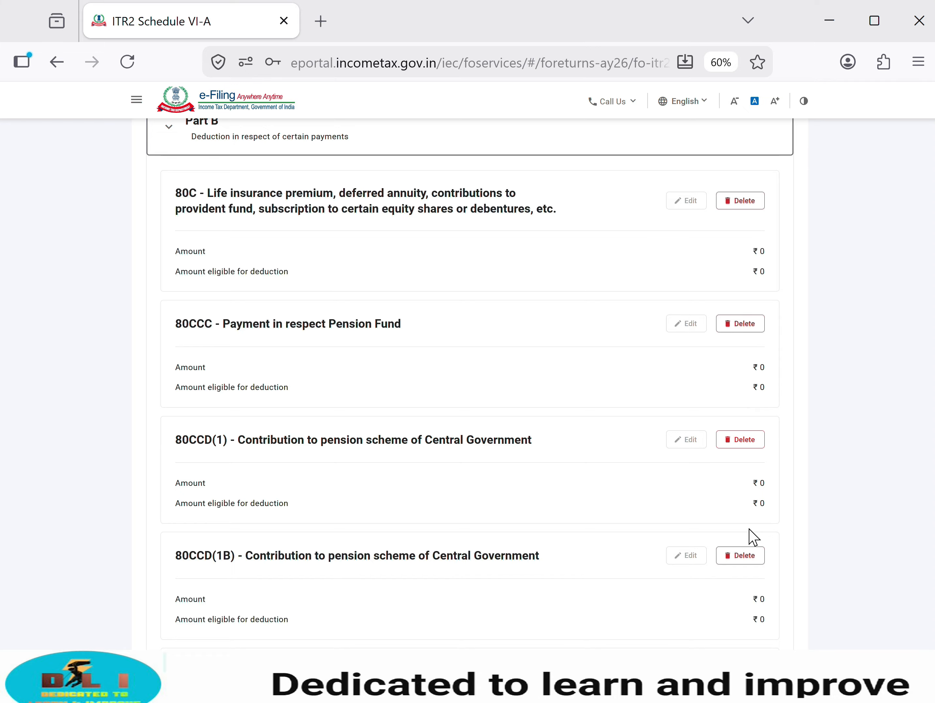
scroll(223, 375, "down", 7)
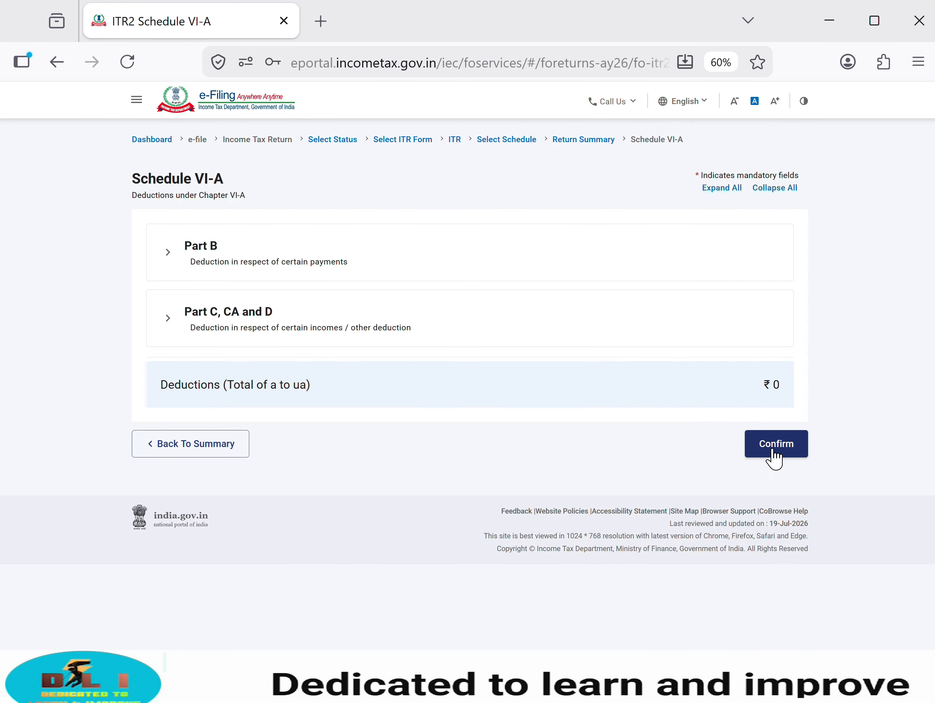
left_click(776, 445)
- Open Schedule AMTC, review the tax credit computation under section 115JC and confirm the schedule
left_click(330, 347)
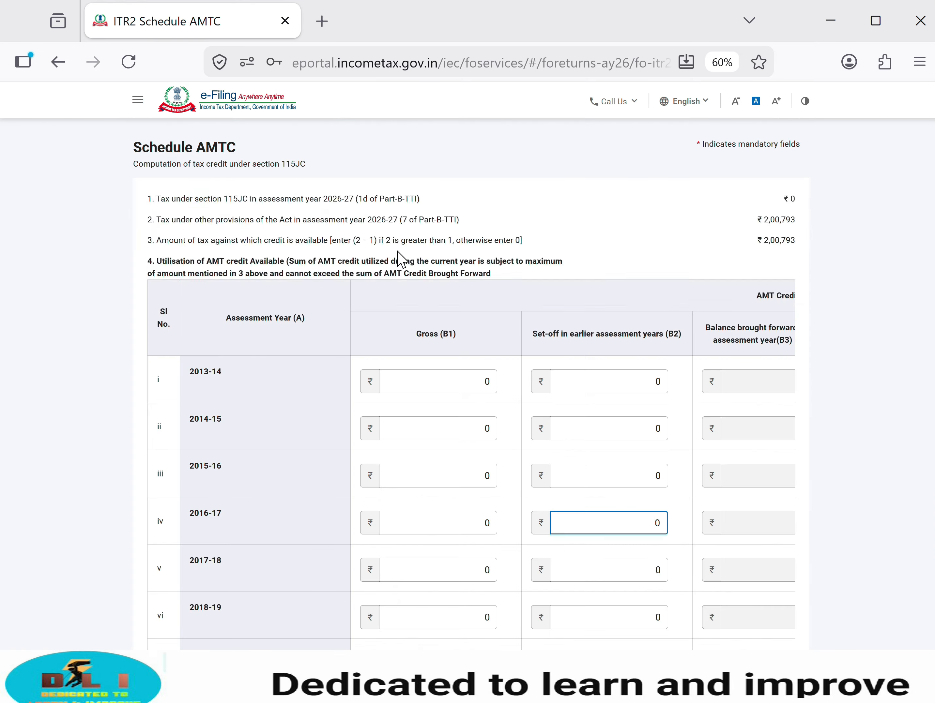
scroll(845, 521, "down", 10)
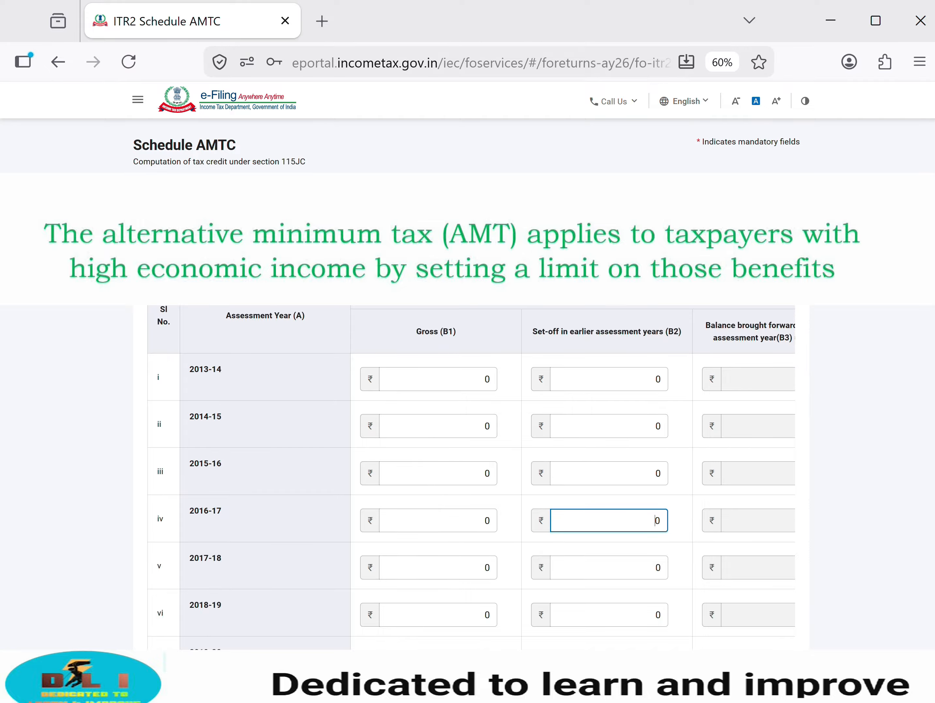
left_click(786, 545)
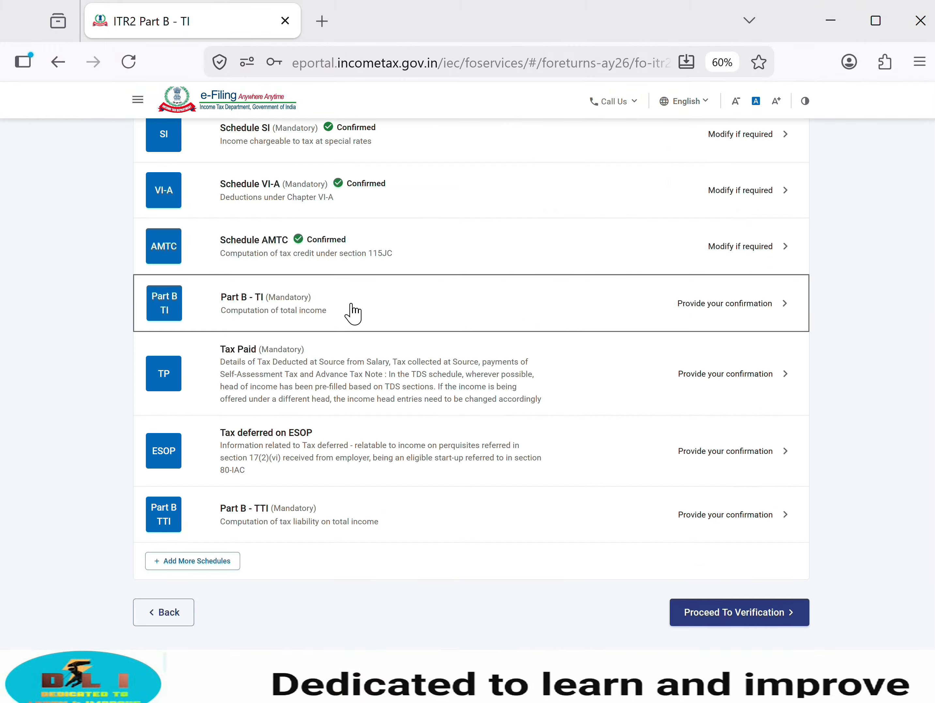
- Open Part B - TI, review the computation of total income, and confirm the schedule
left_click(353, 314)
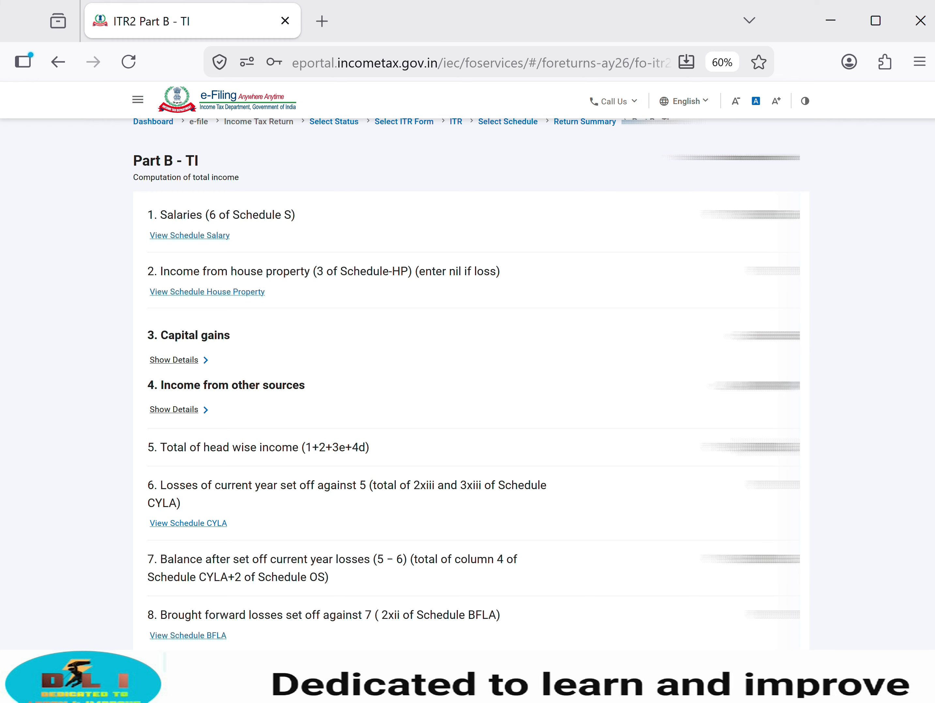
scroll(468, 384, "down", 10)
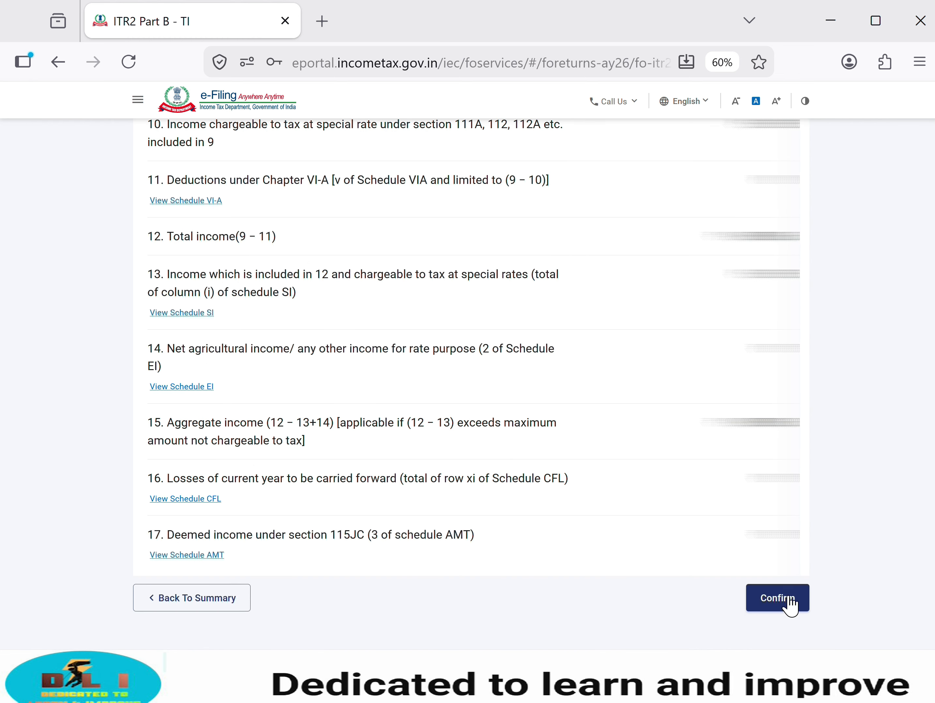
left_click(787, 611)
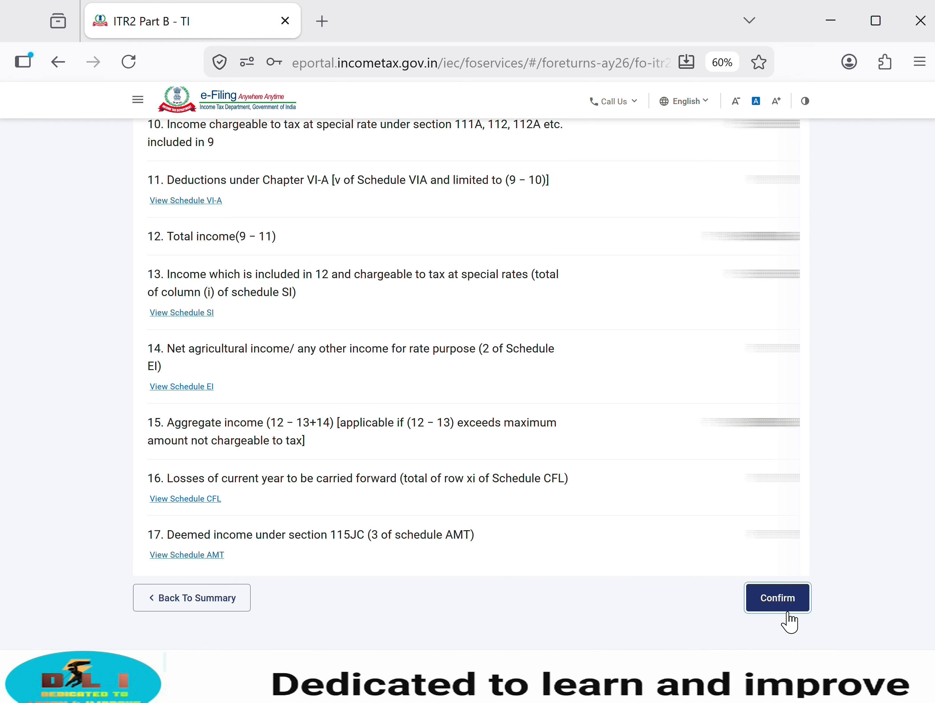
- Open the Tax Paid schedule, review the TDS 1, TDS 2 and Advance Tax and Self Assessment Tax entries, and confirm it
left_click(319, 420)
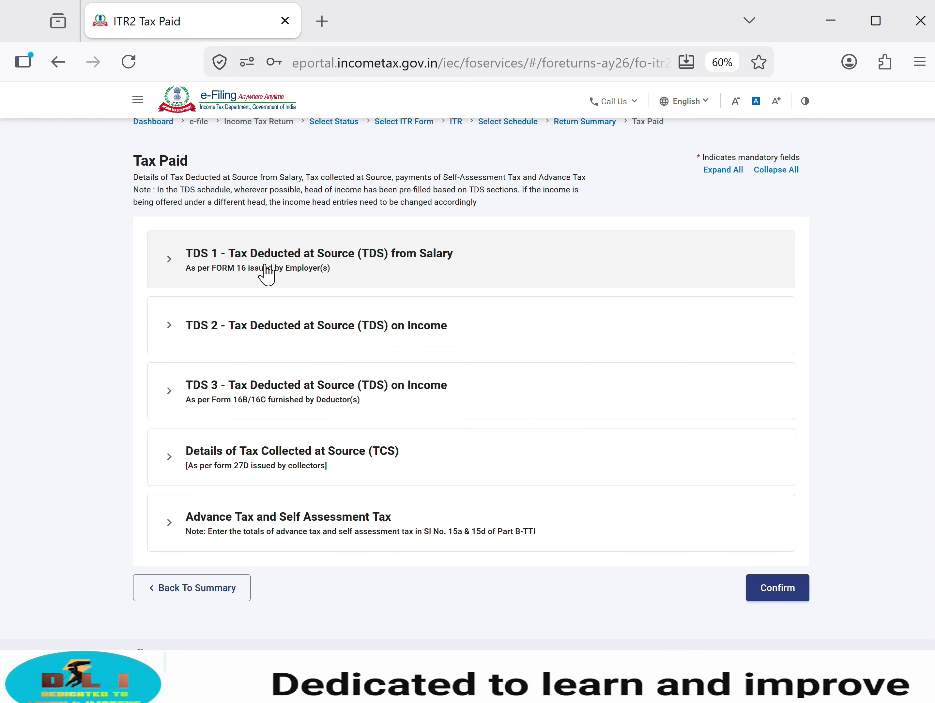
left_click(267, 274)
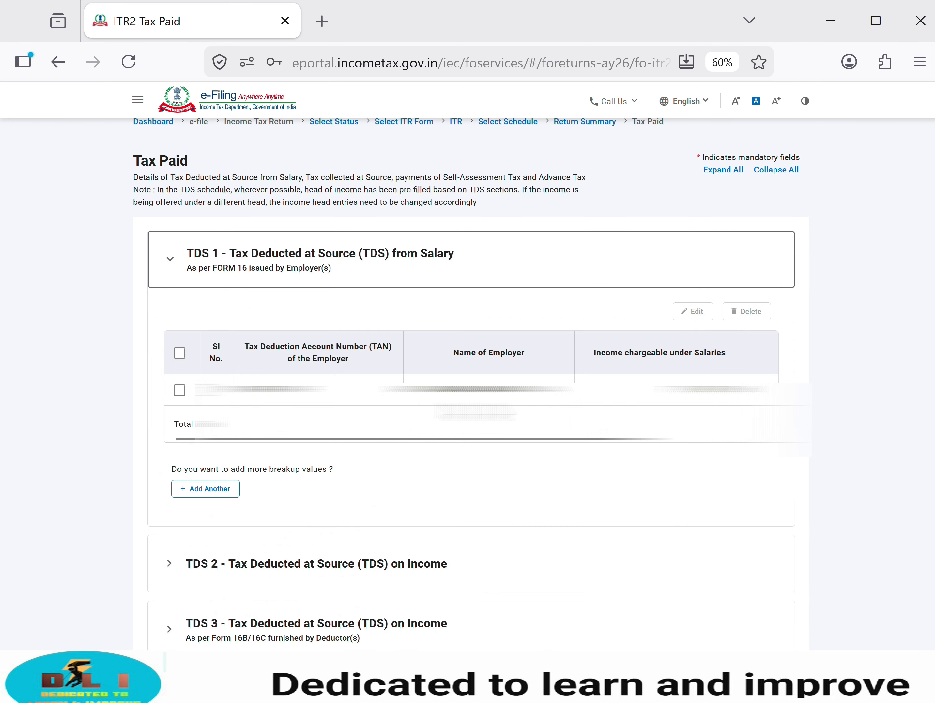
left_click_drag(617, 439, 727, 439)
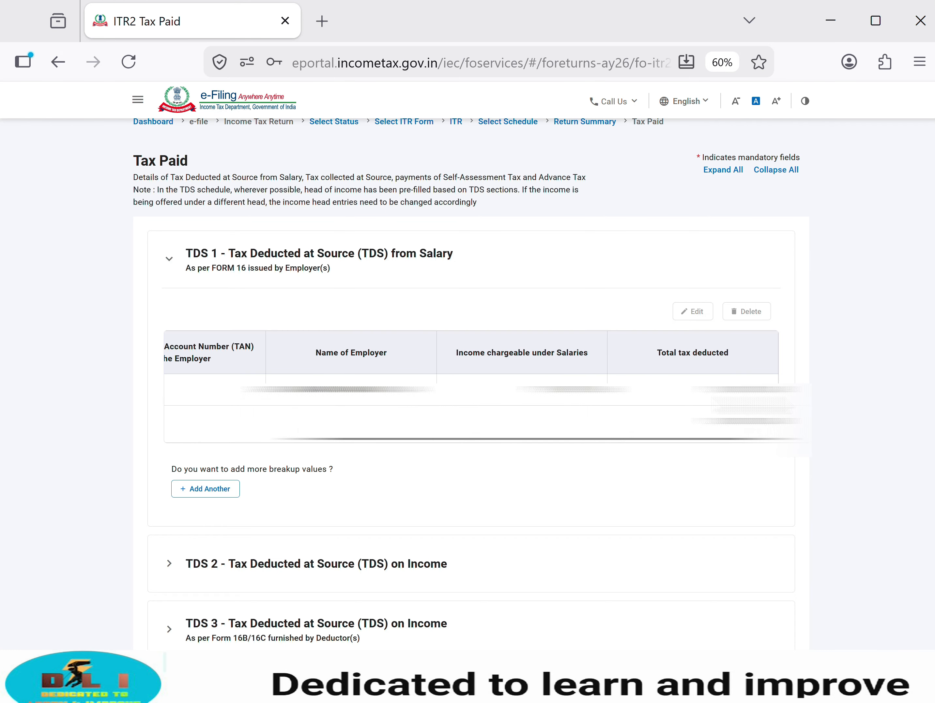
left_click(239, 262)
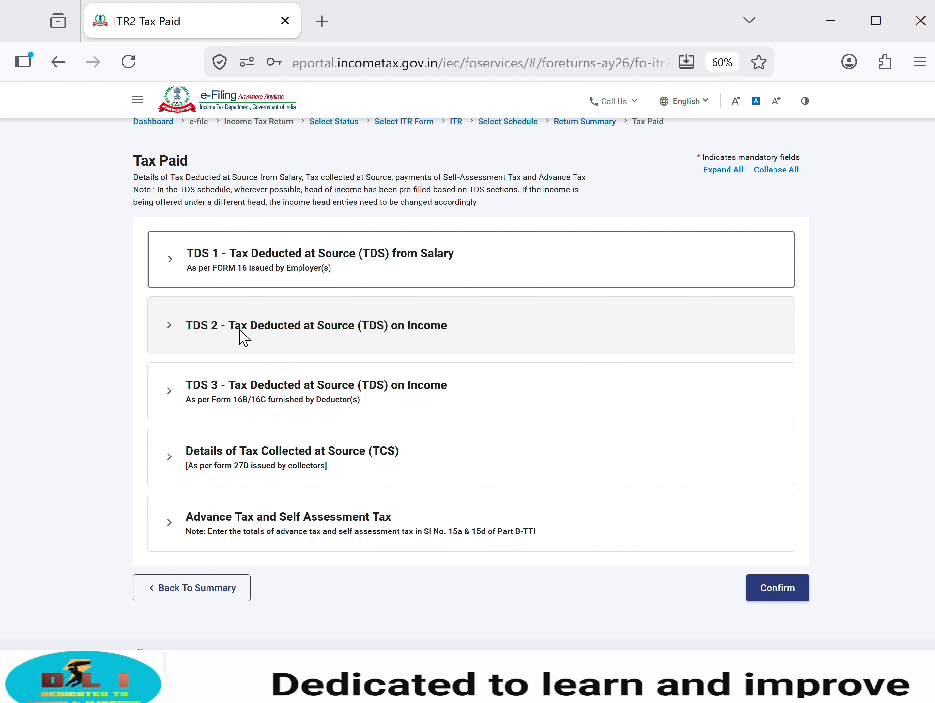
left_click(244, 339)
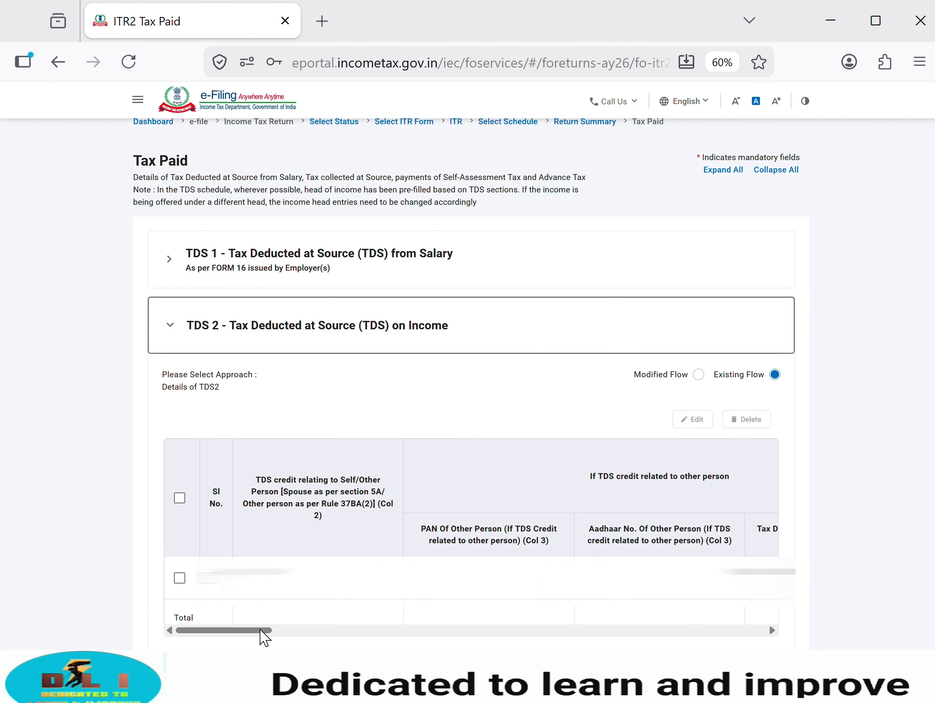
left_click_drag(261, 632, 757, 632)
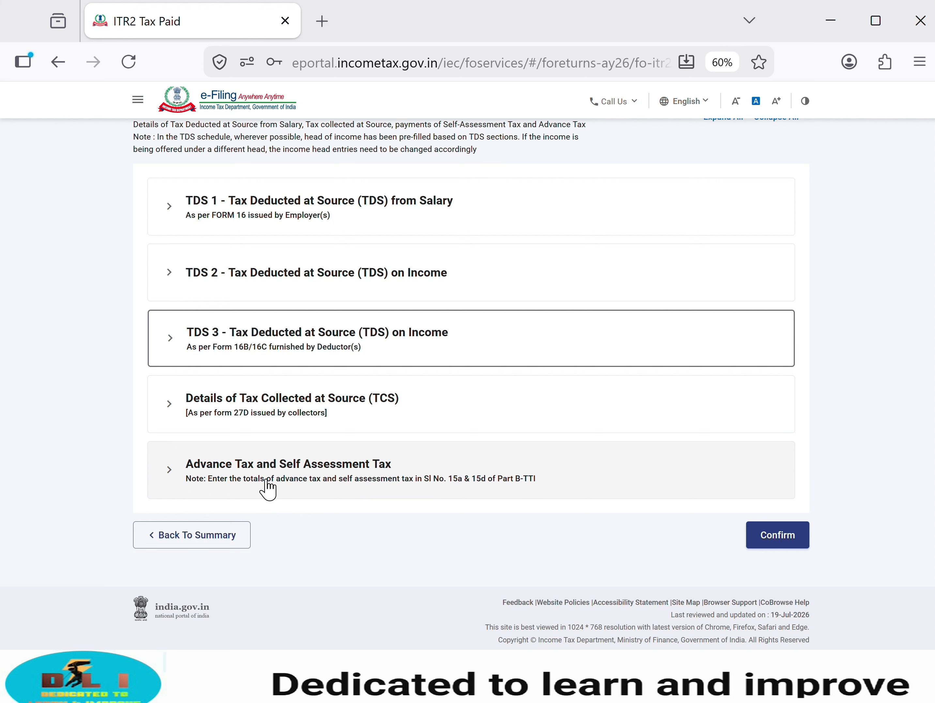
left_click(268, 490)
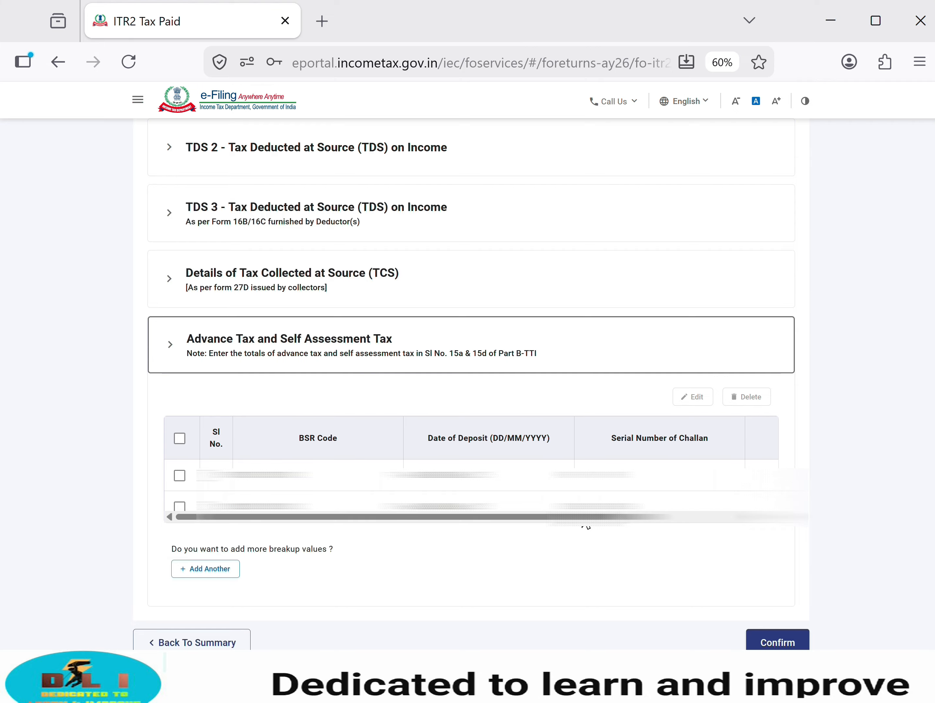
left_click(783, 549)
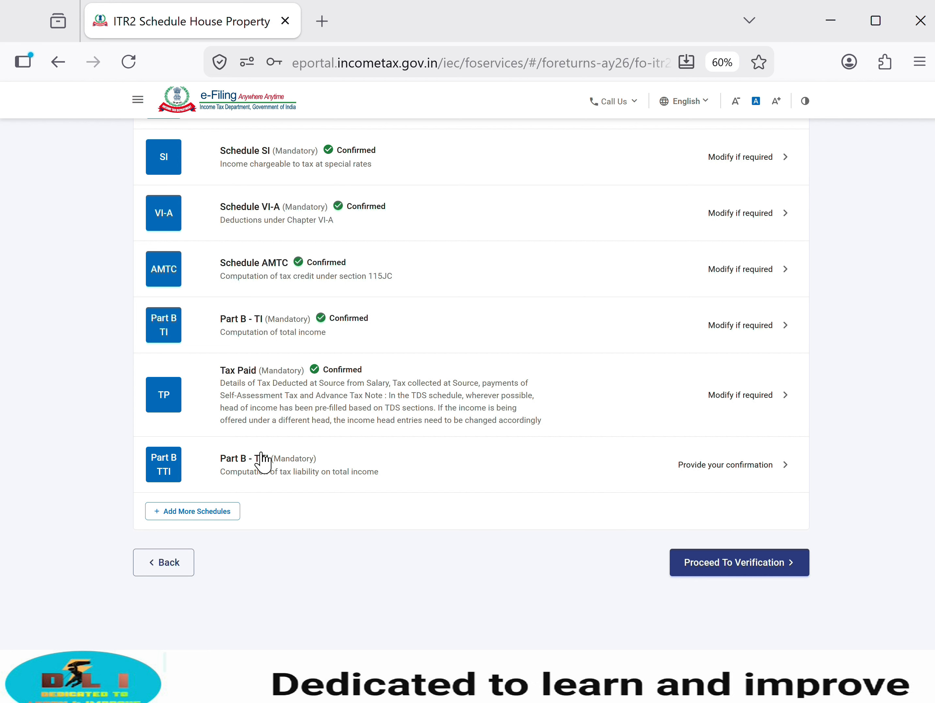
- Open Part B - TTI and review the tax payable after rebate, the health and education cess and the gross tax liability
left_click(274, 465)
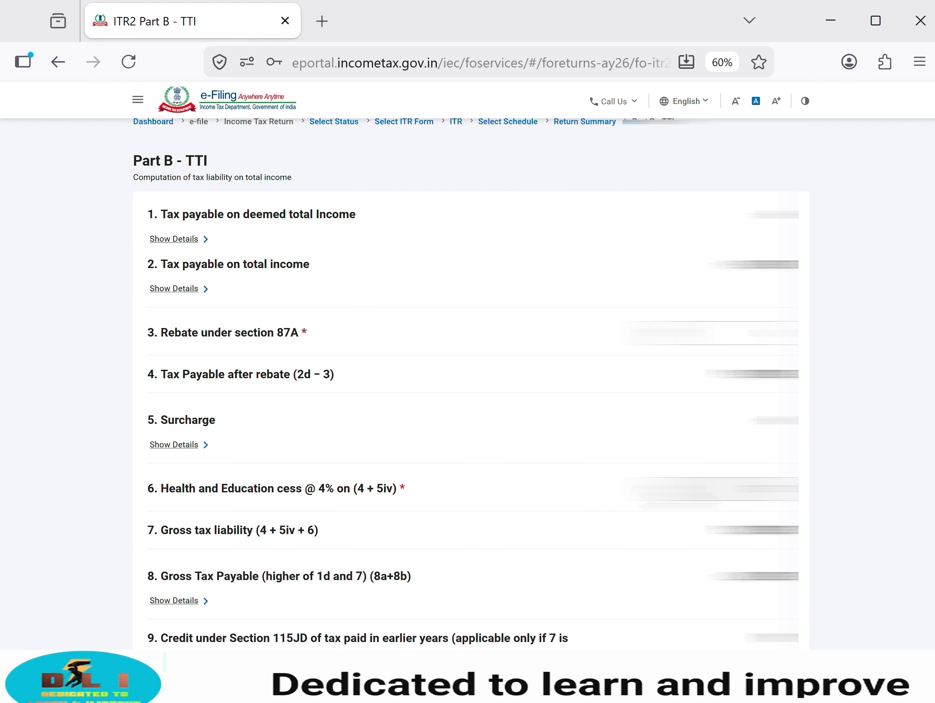
left_click_drag(748, 370, 781, 372)
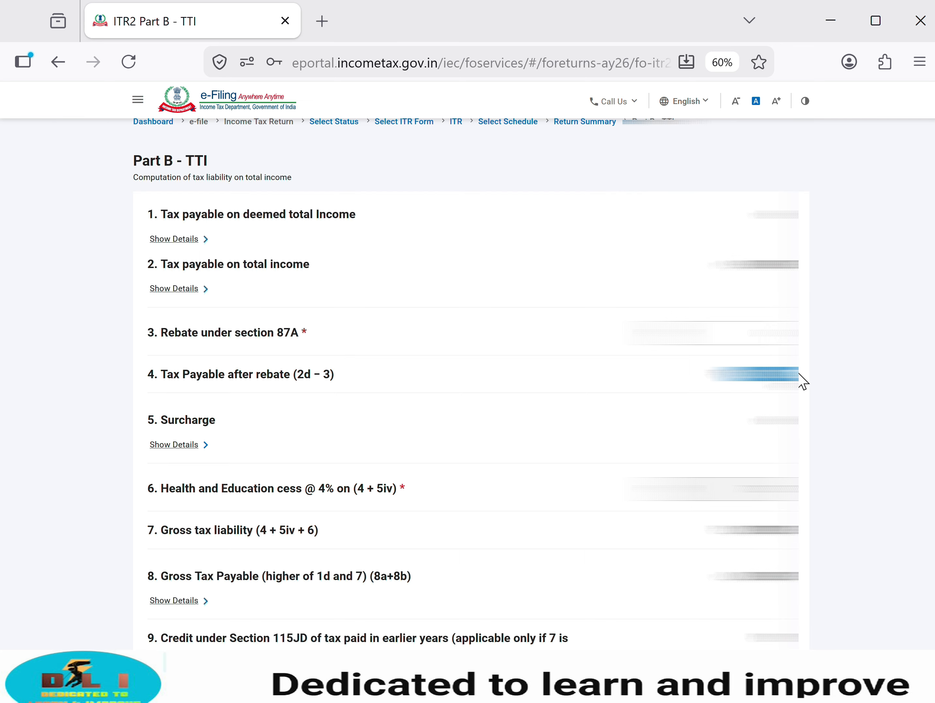
left_click_drag(734, 488, 806, 501)
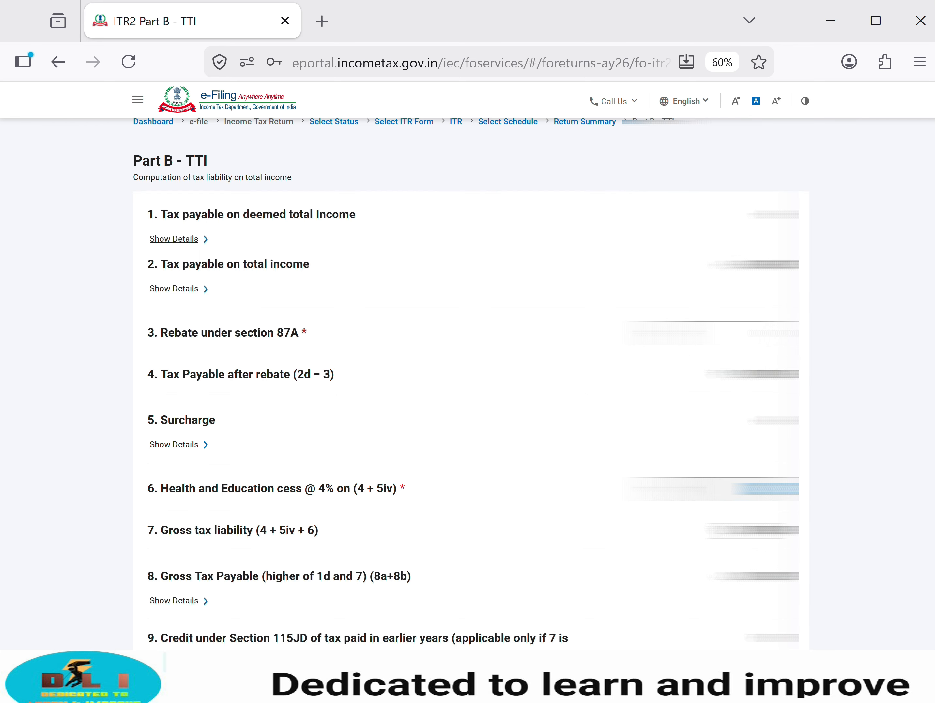
left_click_drag(710, 530, 806, 531)
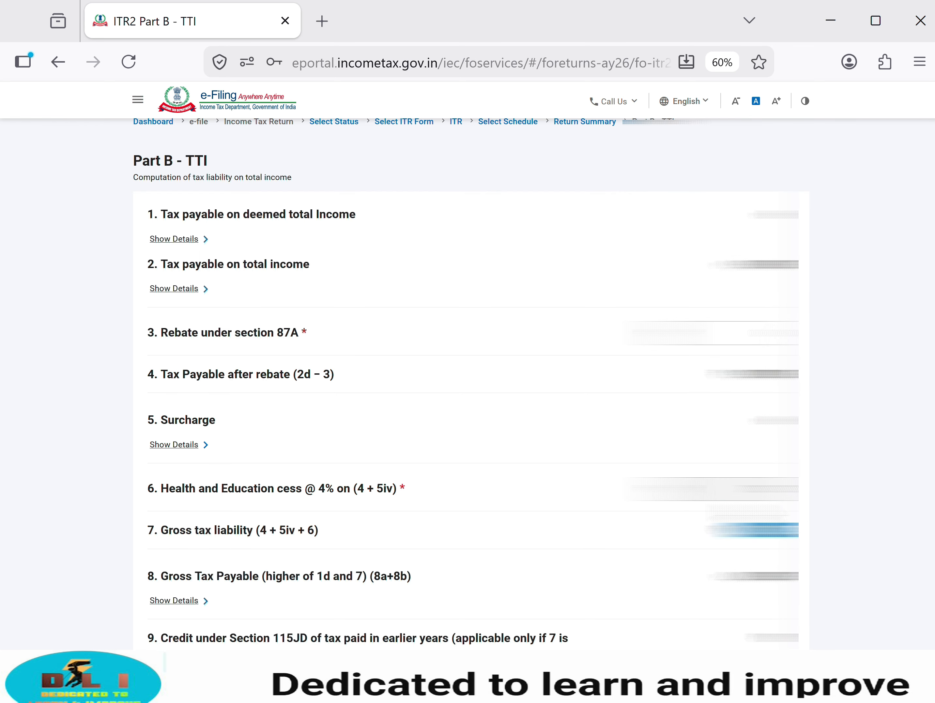
- Review the section 234B and 234C interest, aggregate liability, taxes paid and amount payable in Part B - TTI
scroll(338, 298, "down", 10)
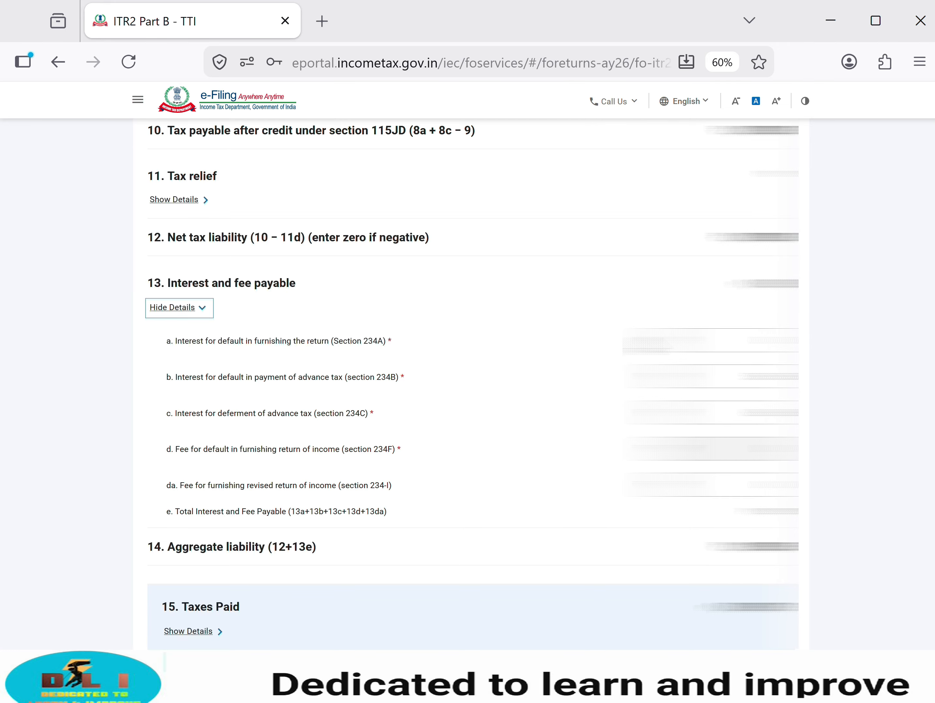
left_click_drag(738, 377, 801, 383)
left_click_drag(741, 412, 799, 413)
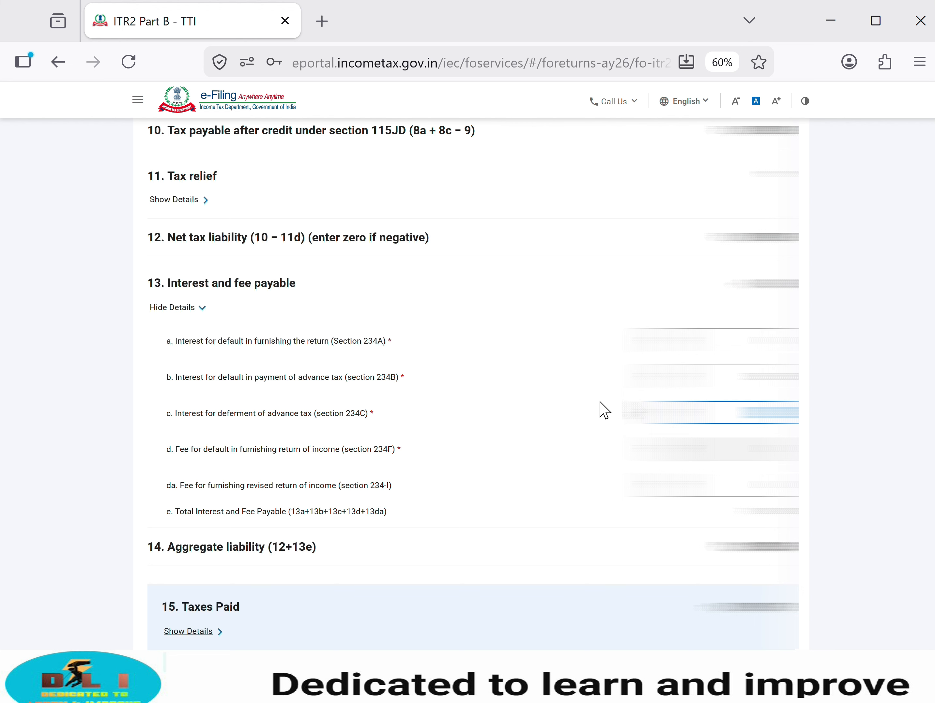
scroll(601, 410, "down", 5)
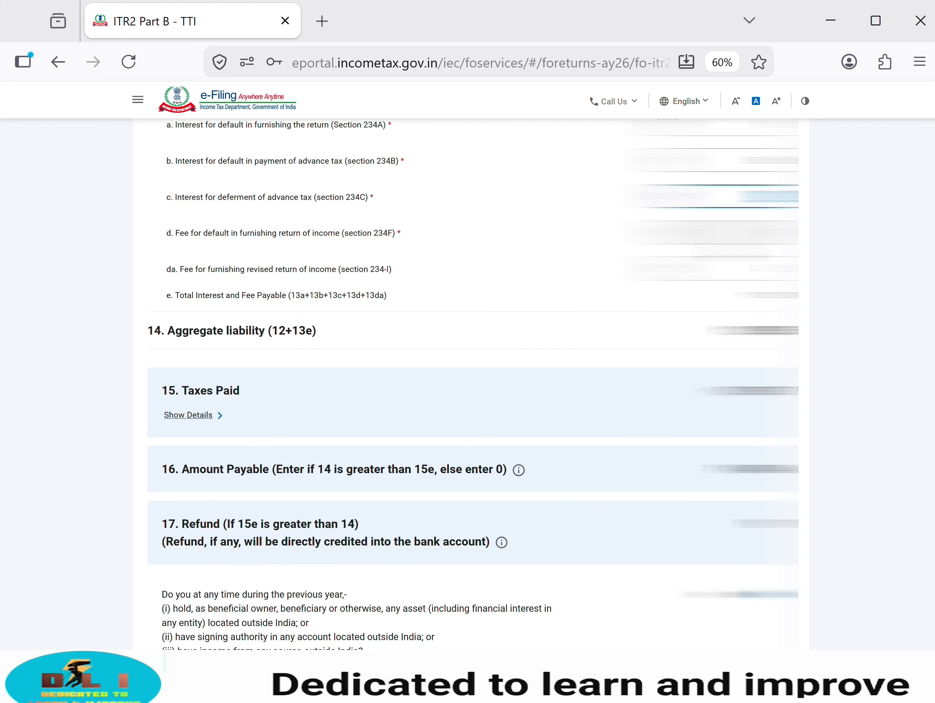
left_click_drag(742, 332, 800, 328)
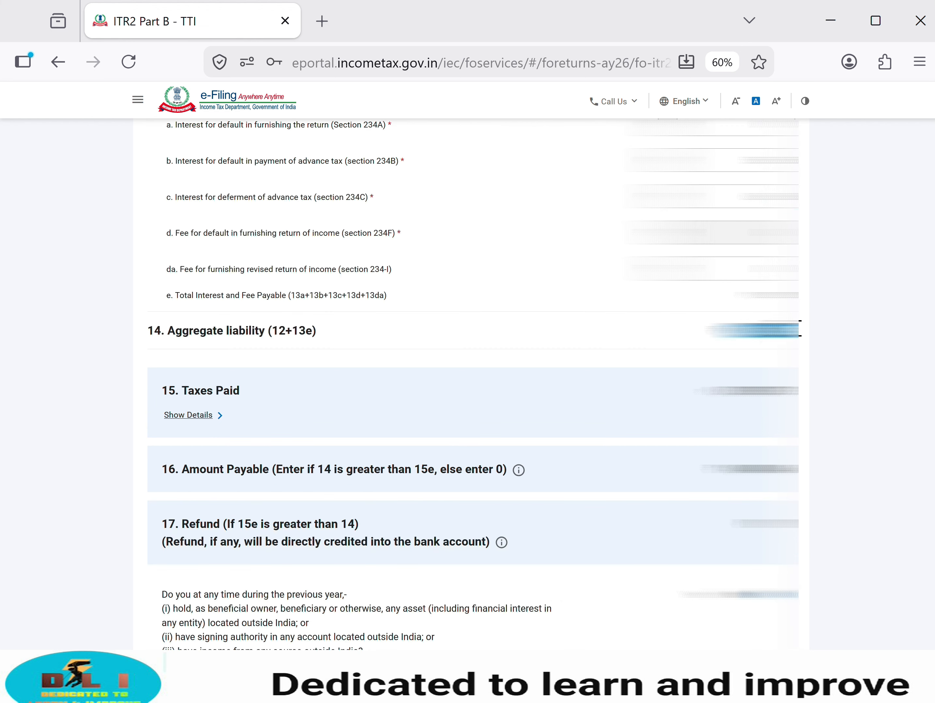
left_click_drag(740, 395, 792, 399)
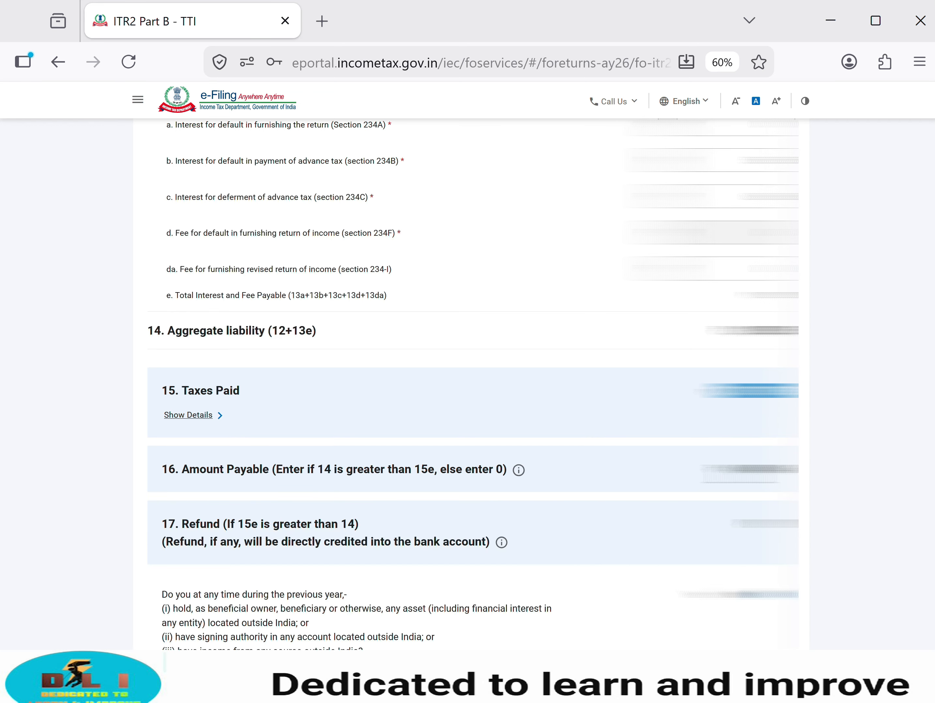
left_click_drag(741, 470, 787, 471)
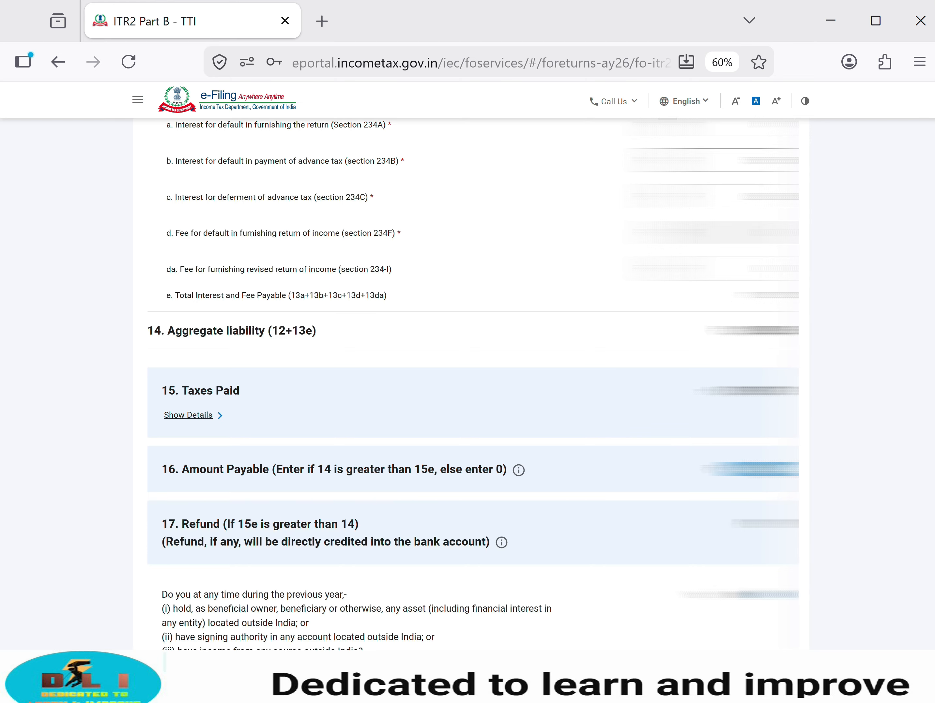
- Proceed to the e-Pay Tax service and continue a new Self-Assessment Tax (300) payment for assessment year 2026-27
scroll(787, 471, "down", 4)
left_click(698, 535)
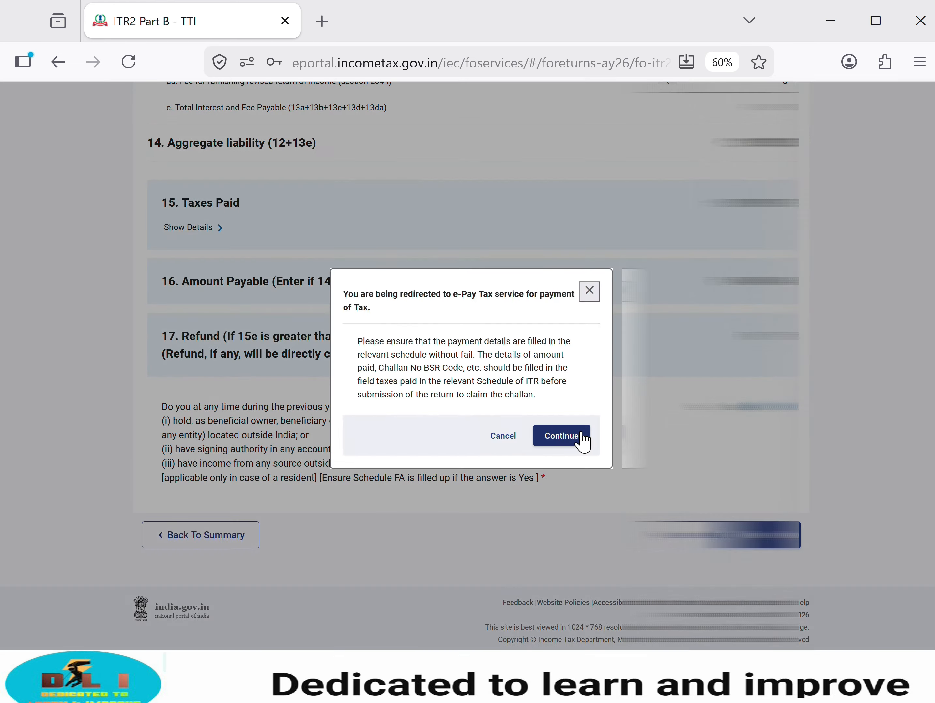
left_click(562, 436)
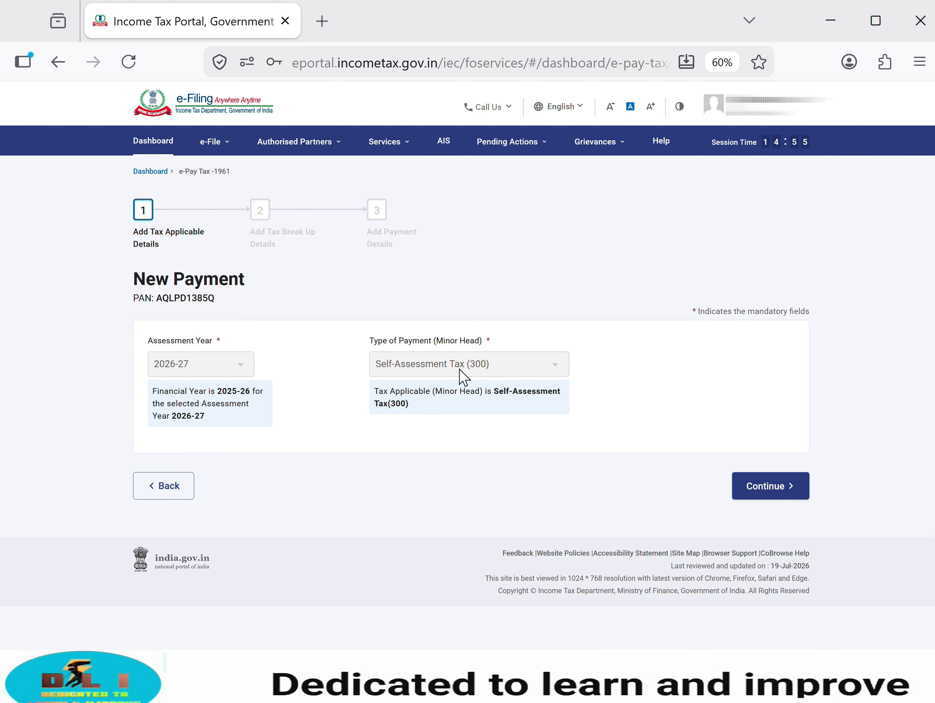
left_click(773, 487)
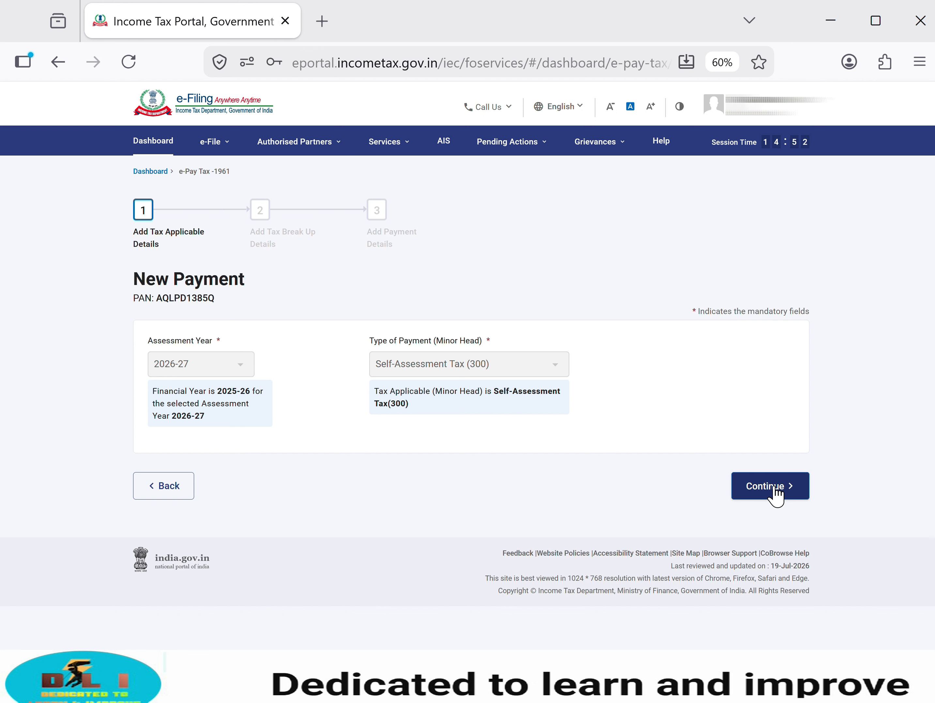